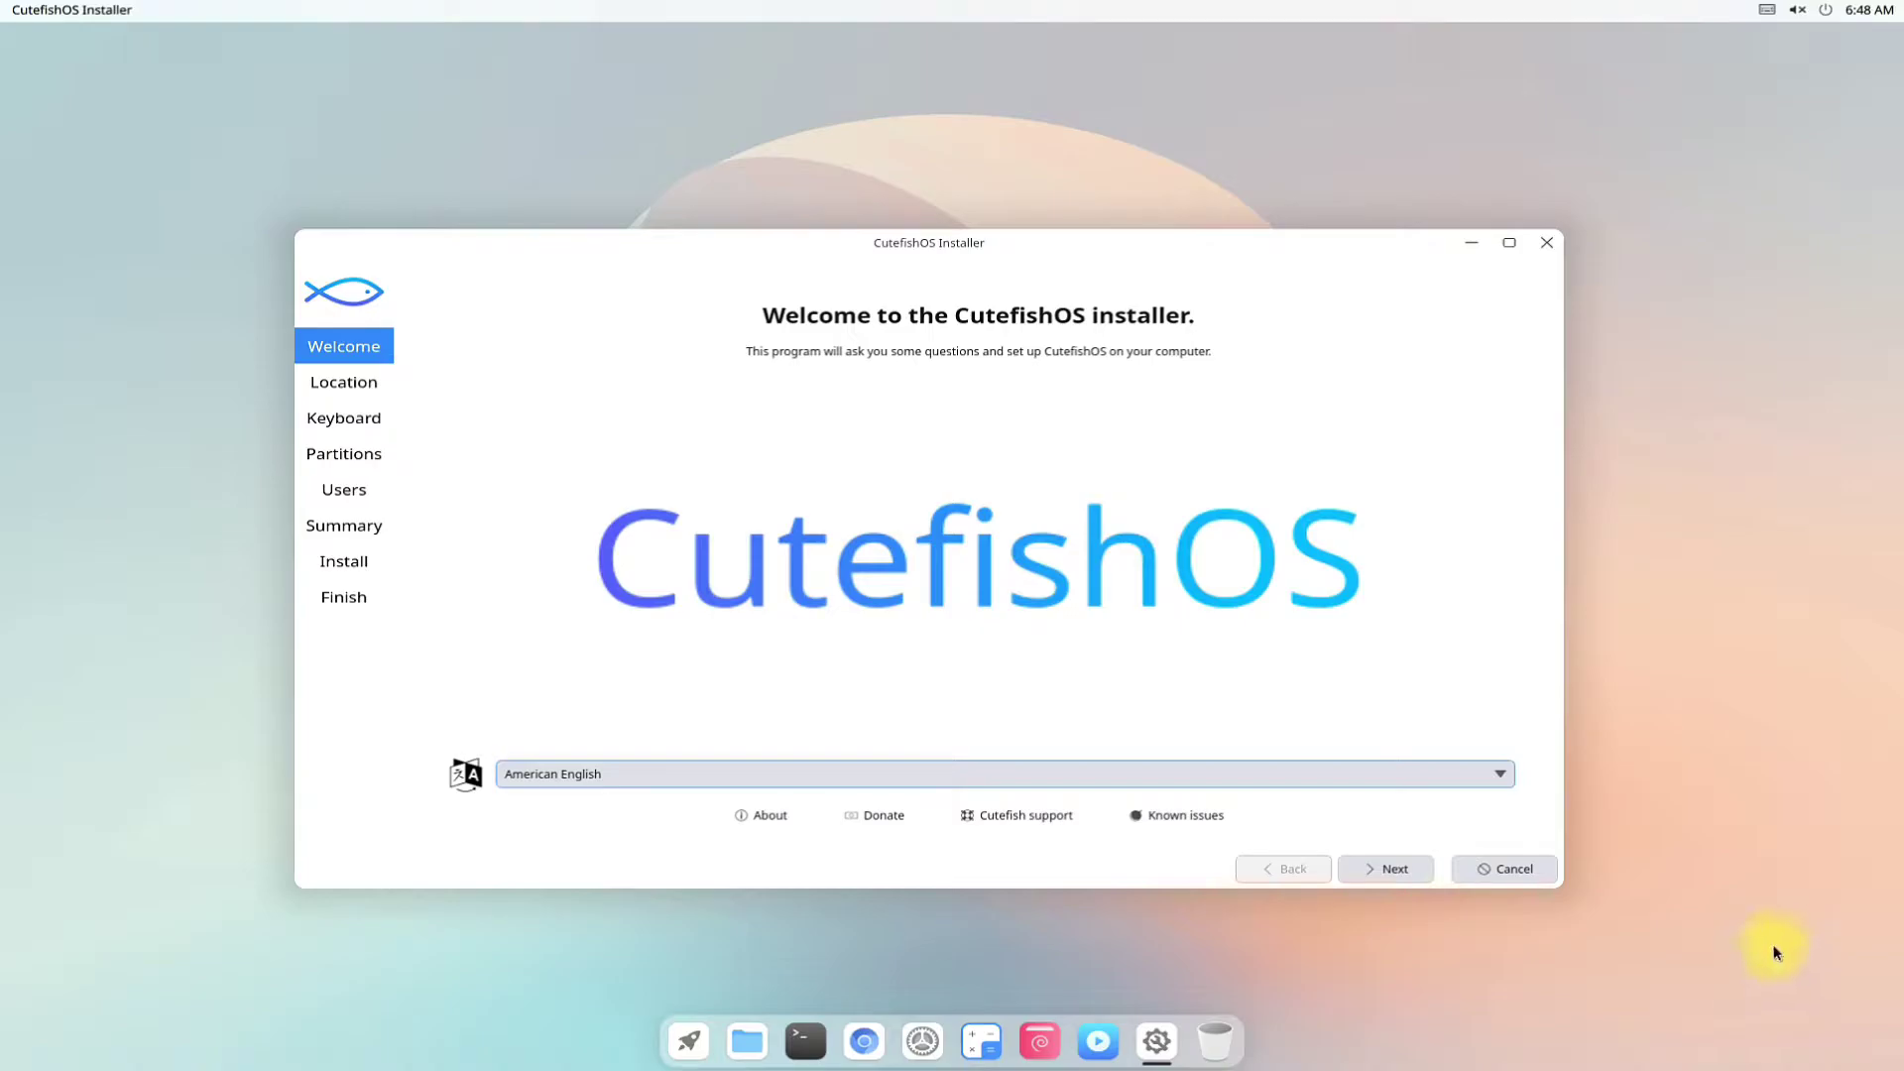
click(1508, 776)
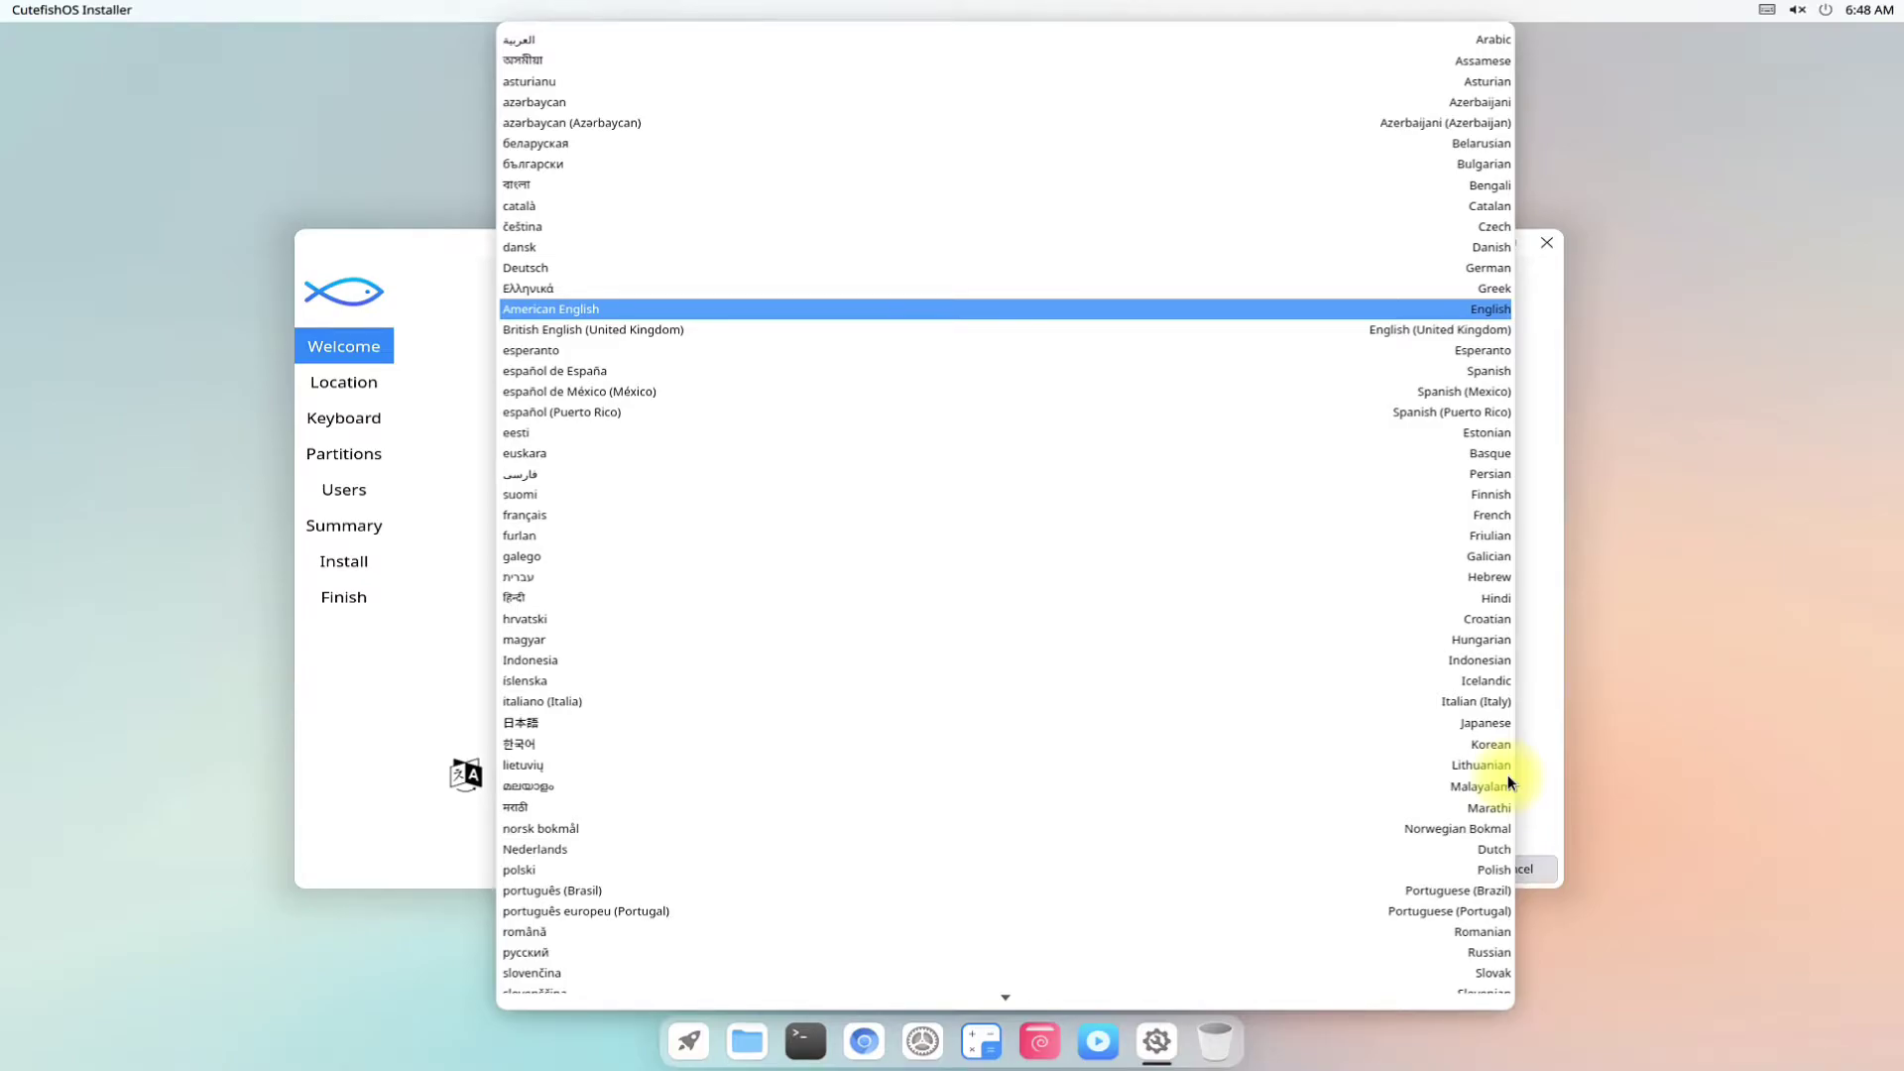
click(404, 396)
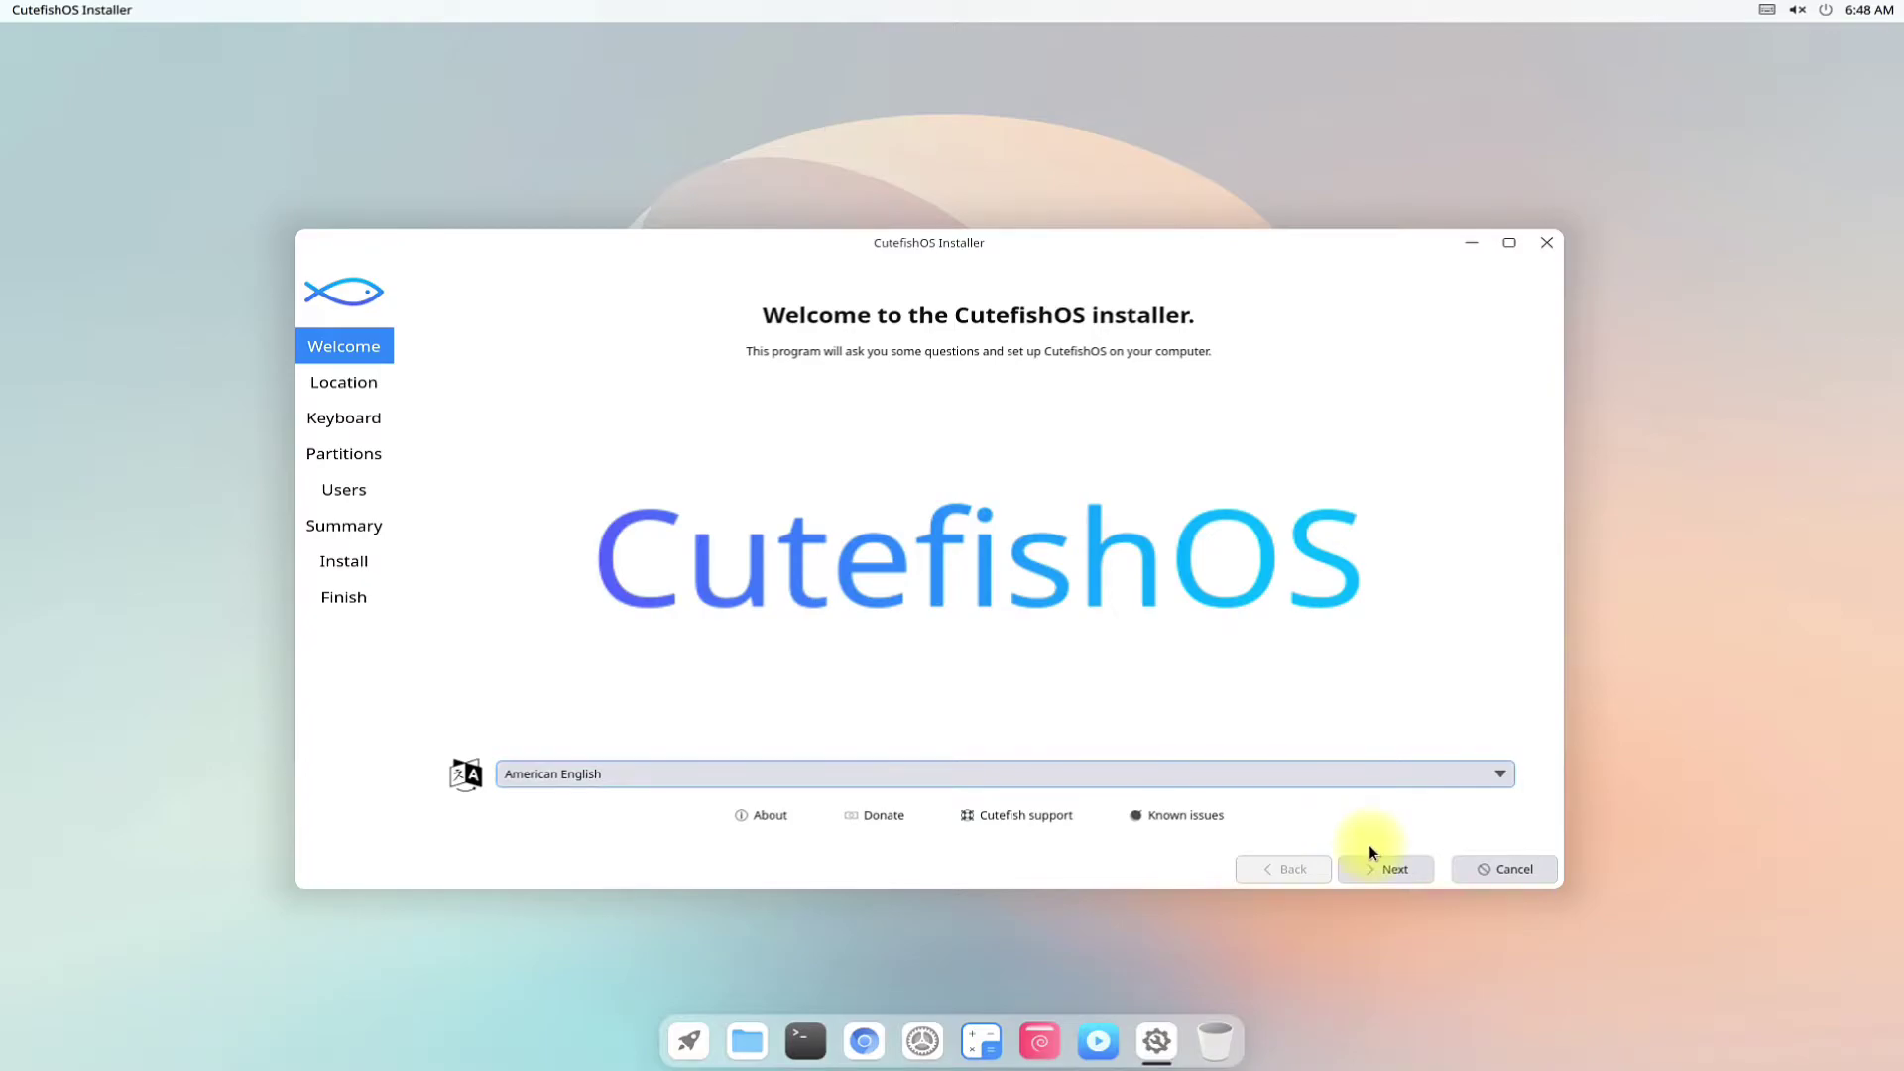
Keep the default location and keyboard, and choose Erase disk for the 30.0 GiB drive.
click(1383, 865)
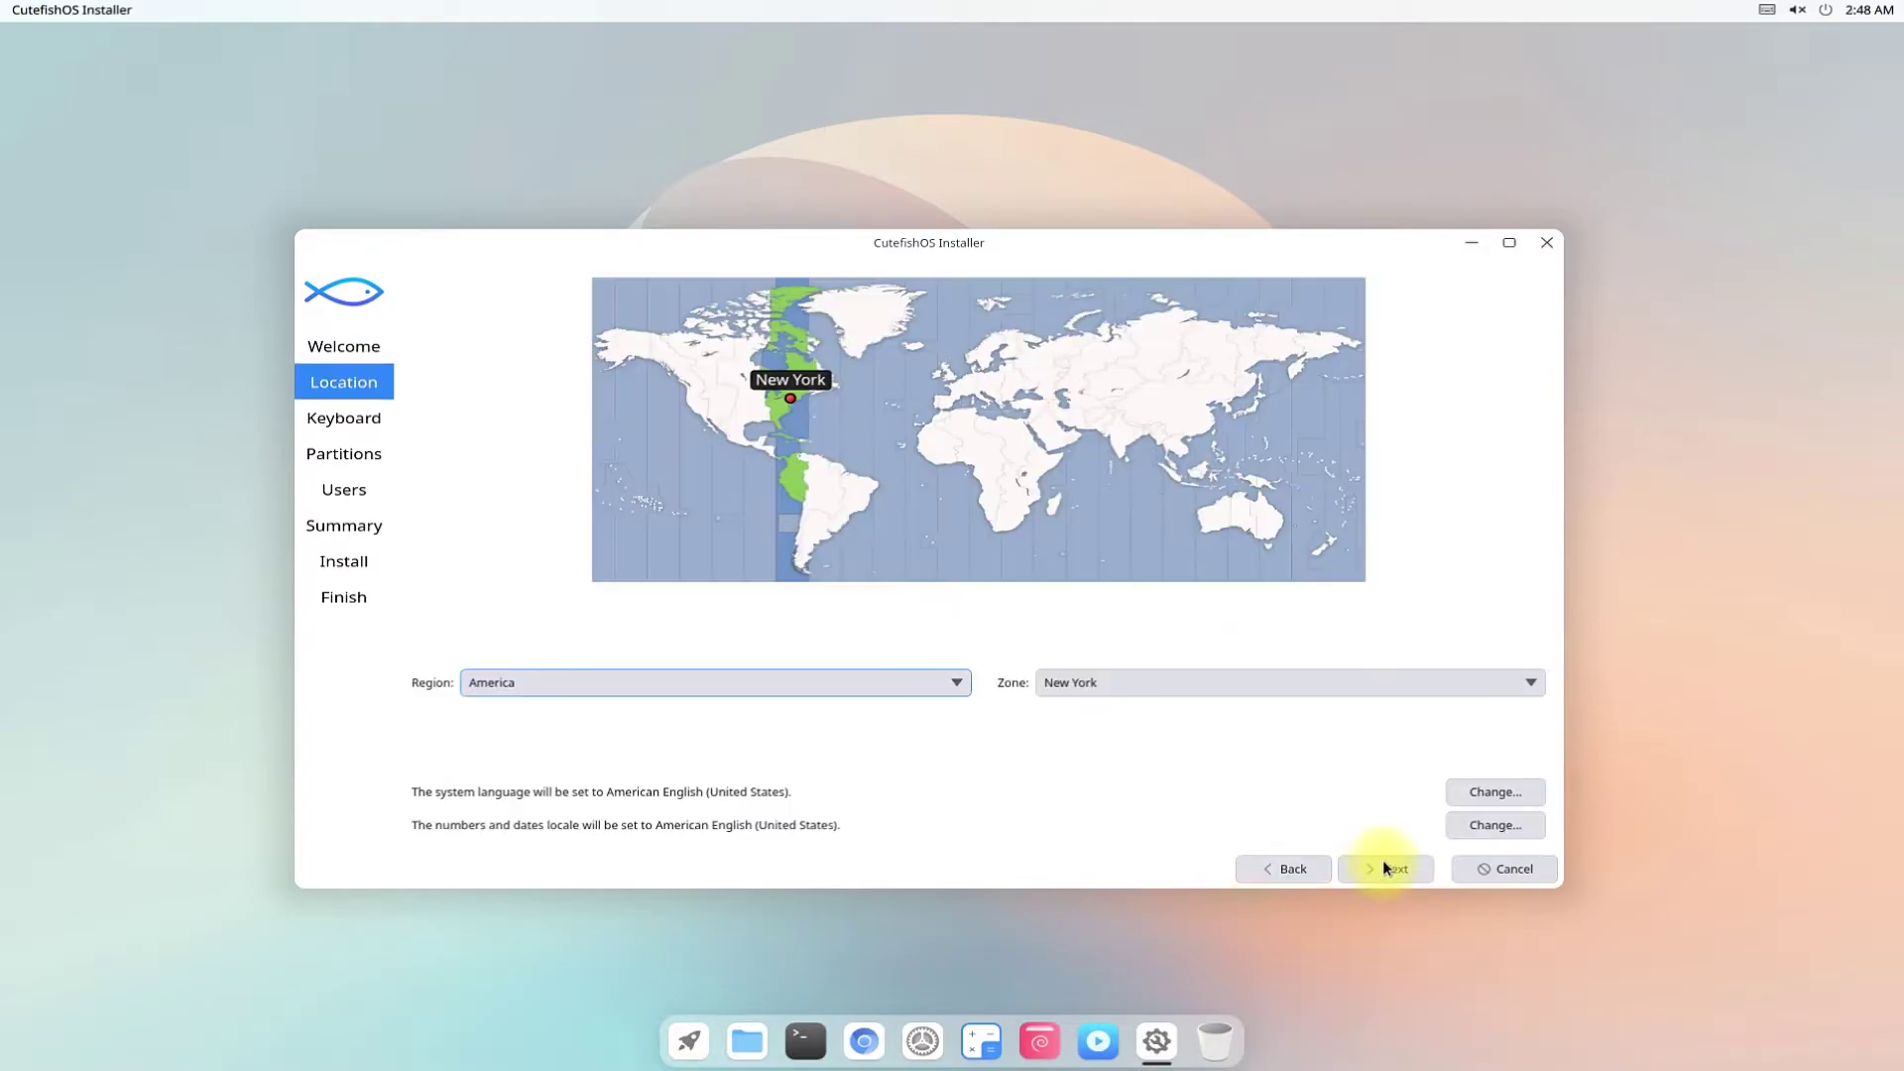
click(1366, 873)
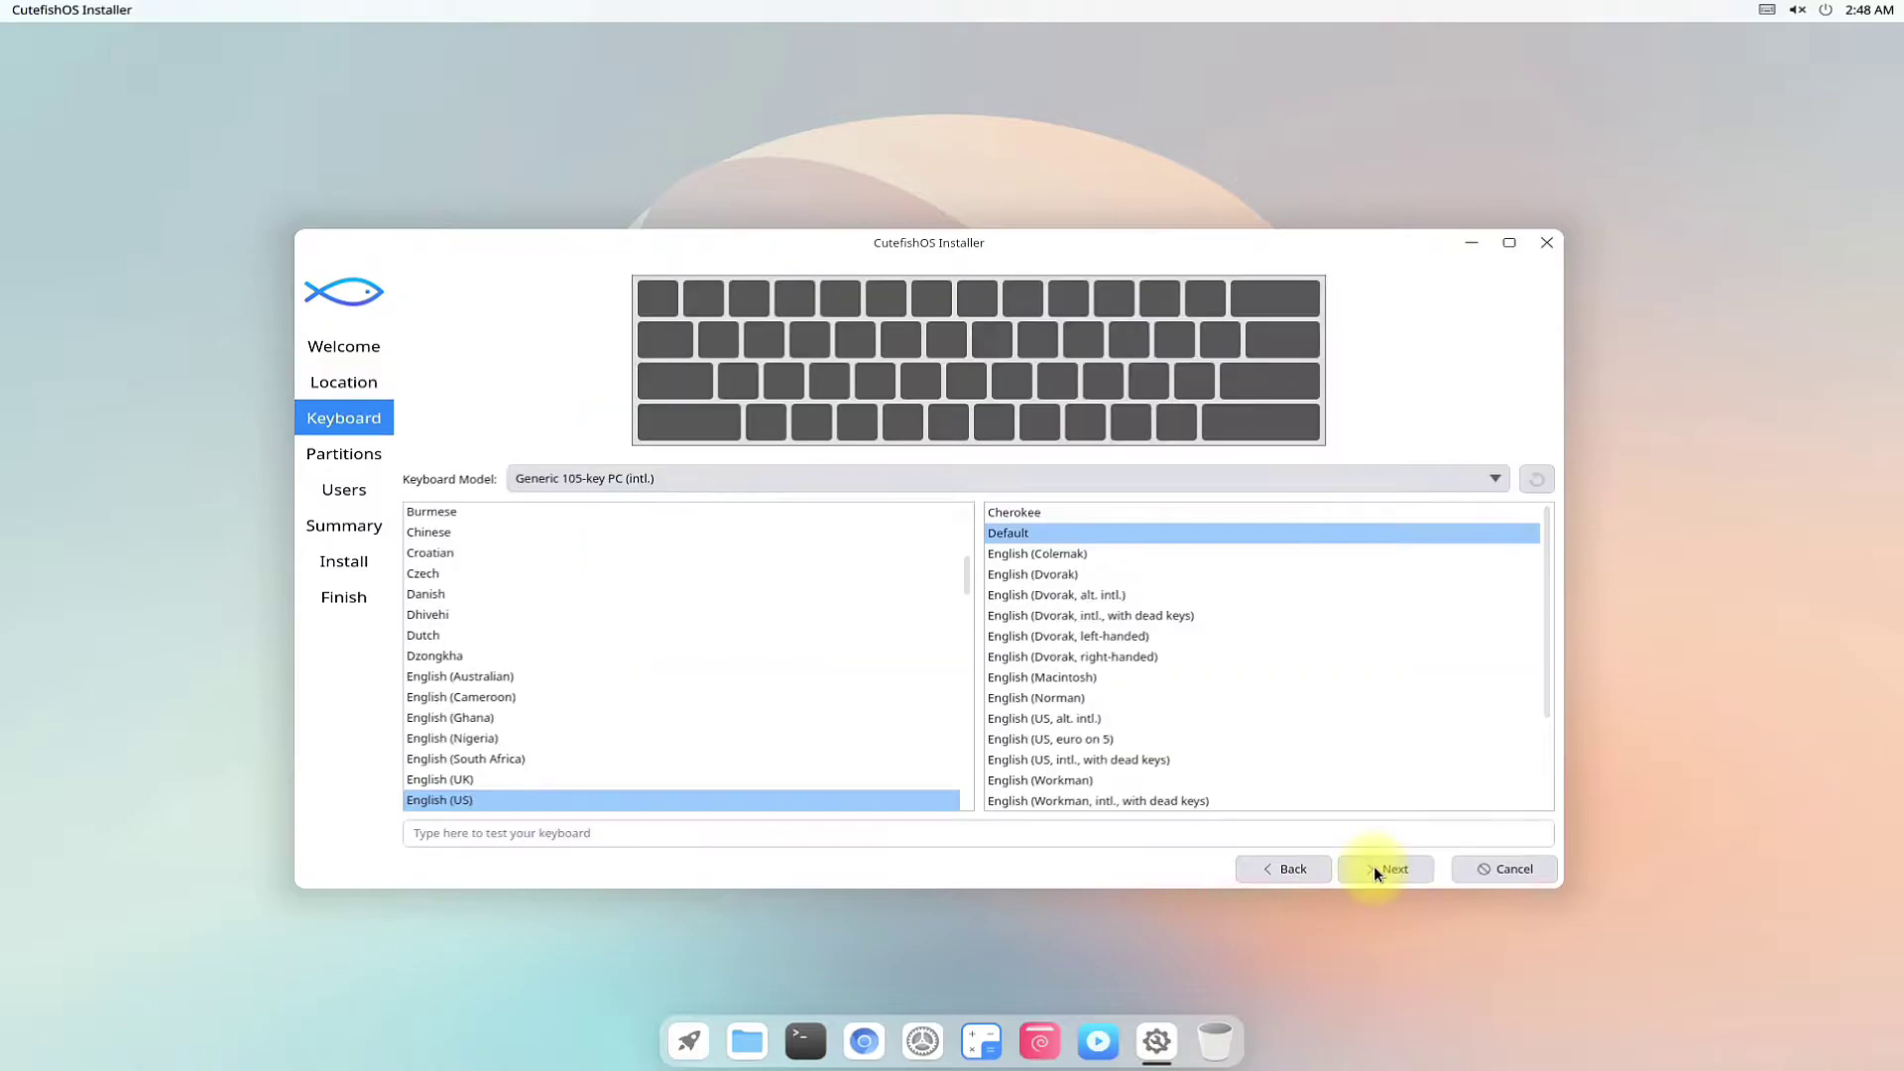
click(1377, 871)
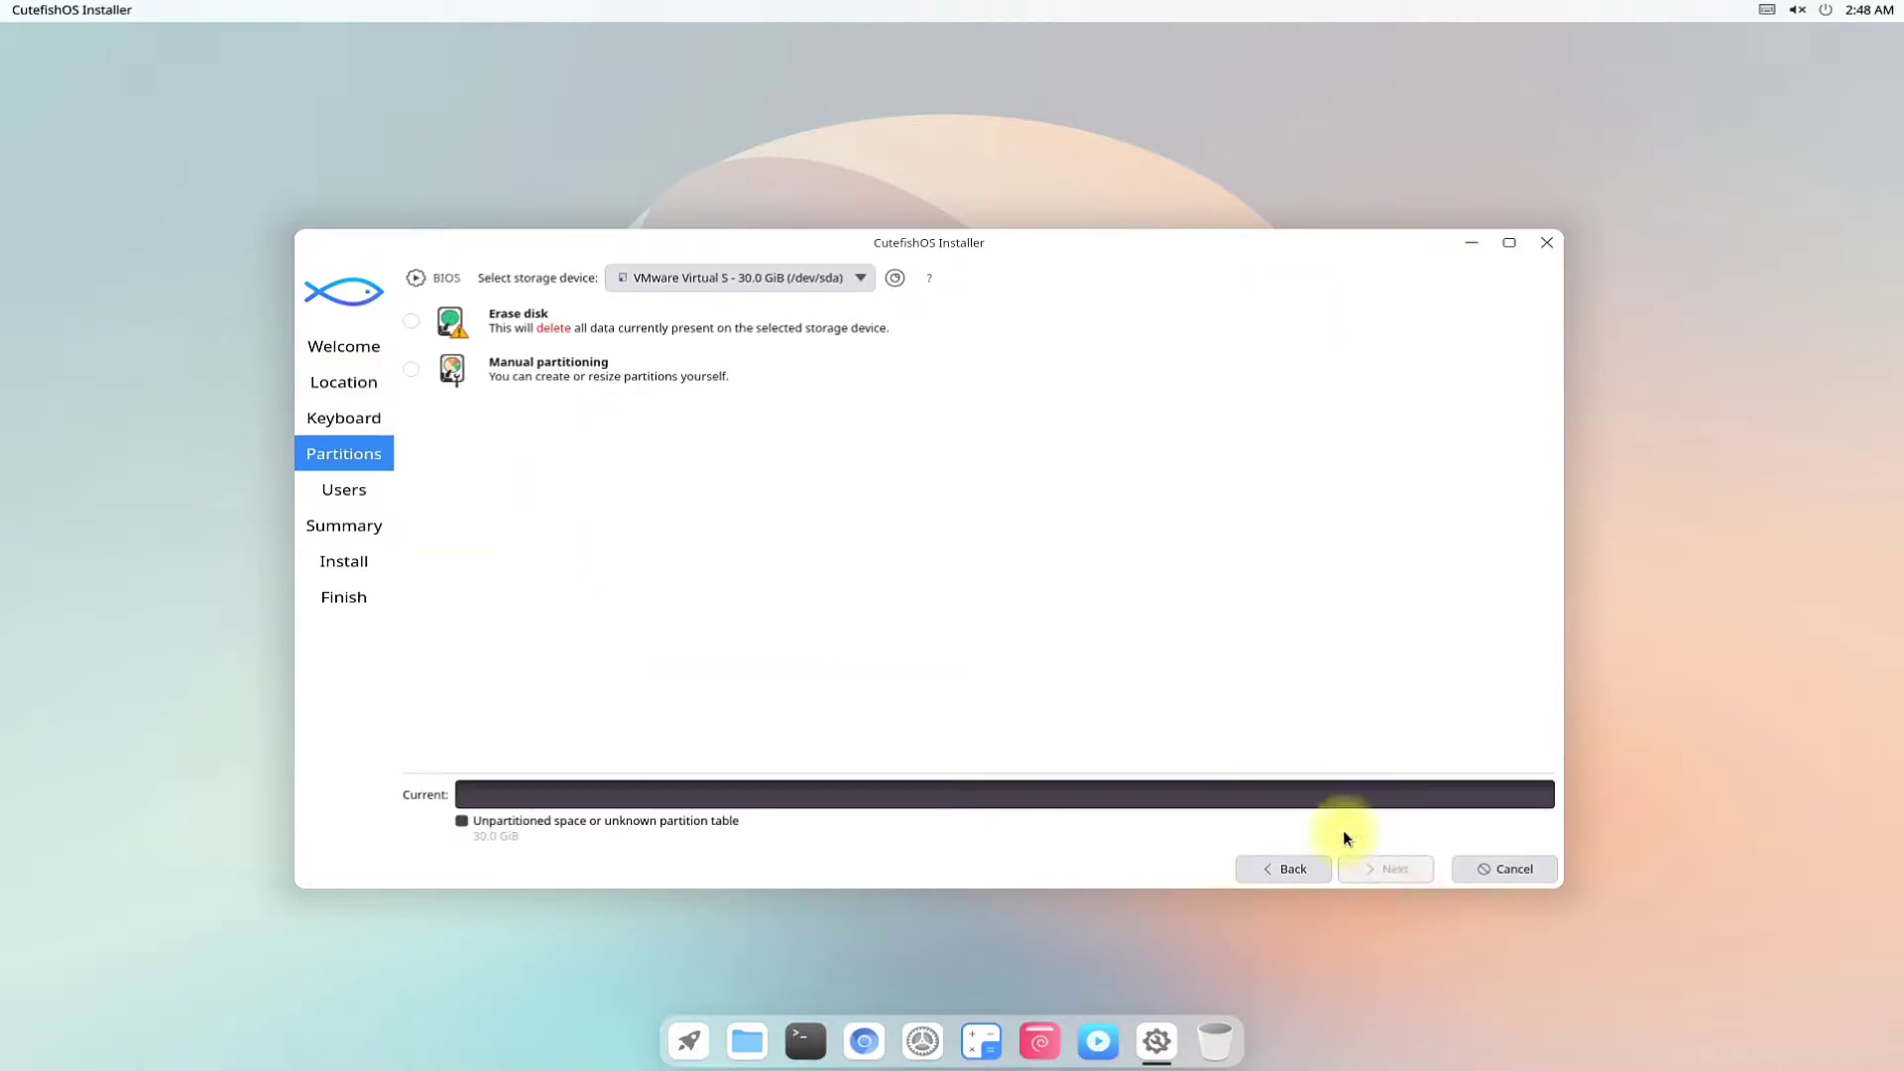
click(410, 322)
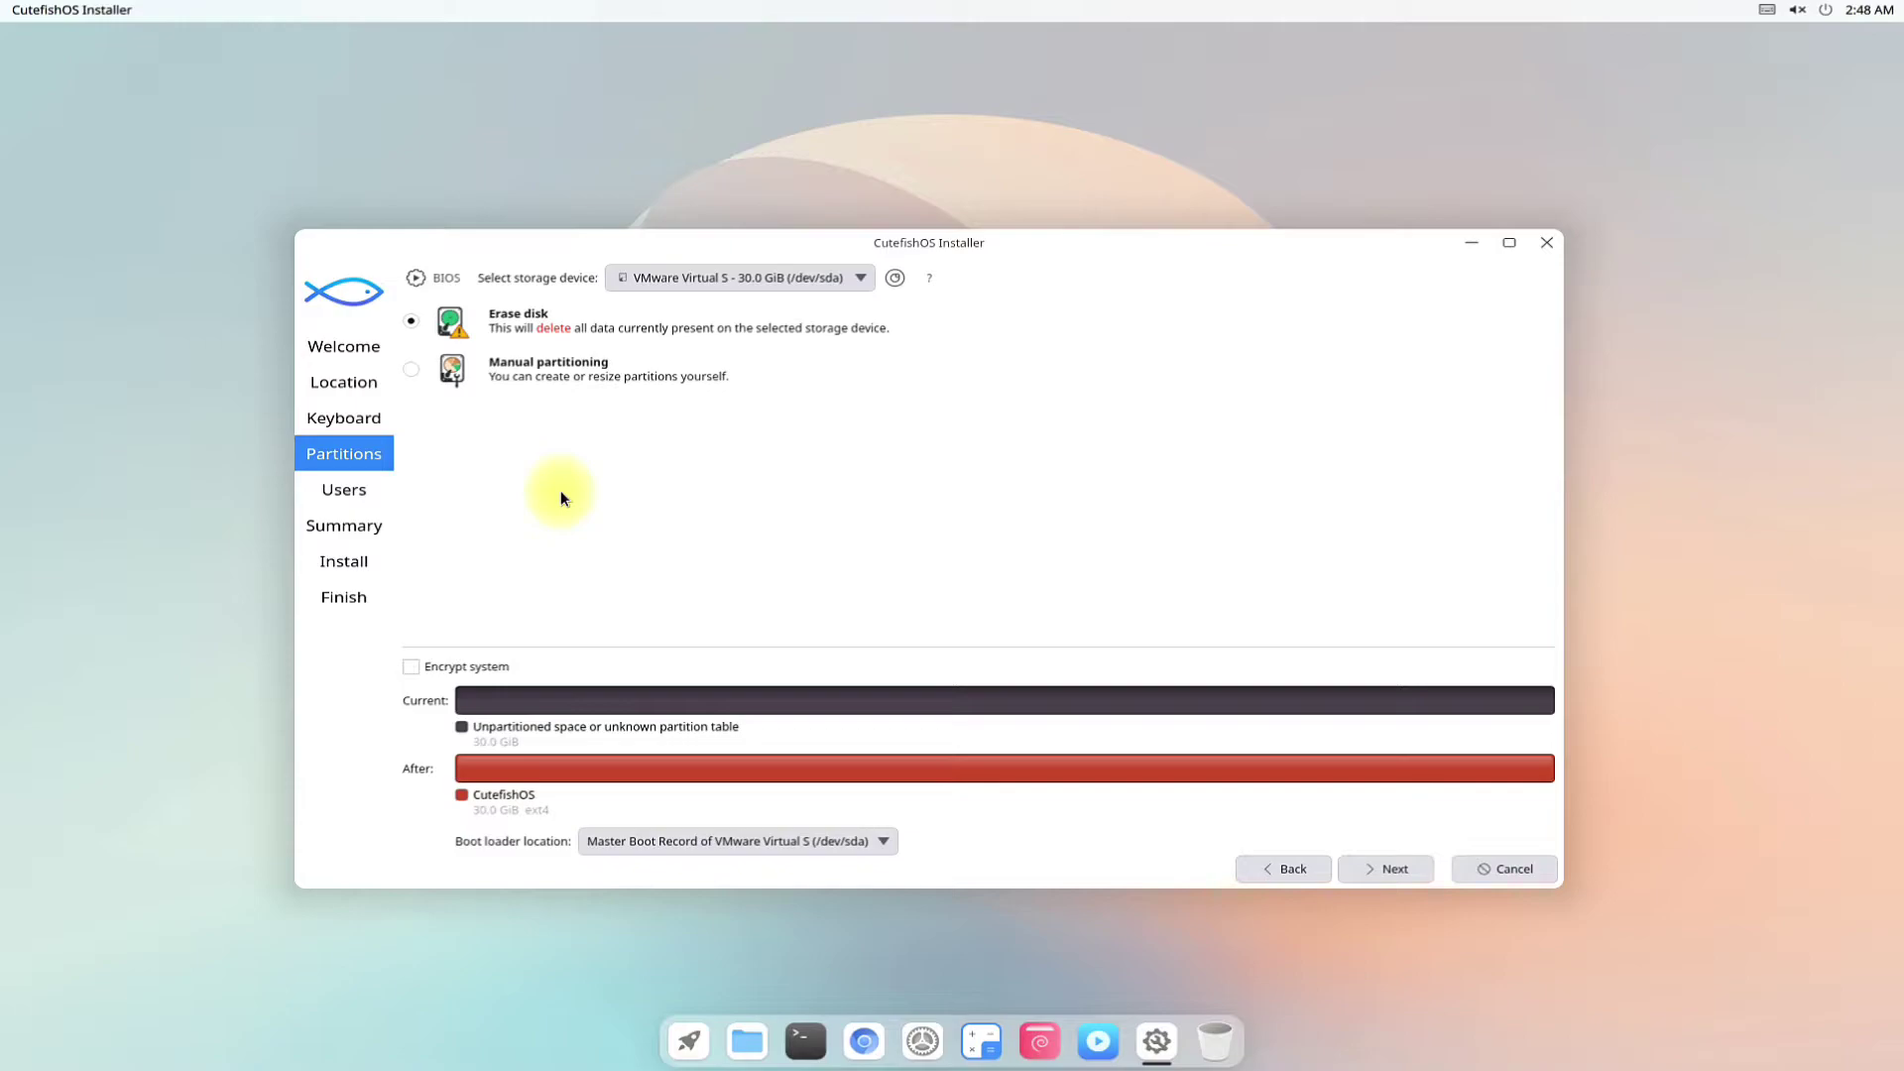
mouse_move(931, 277)
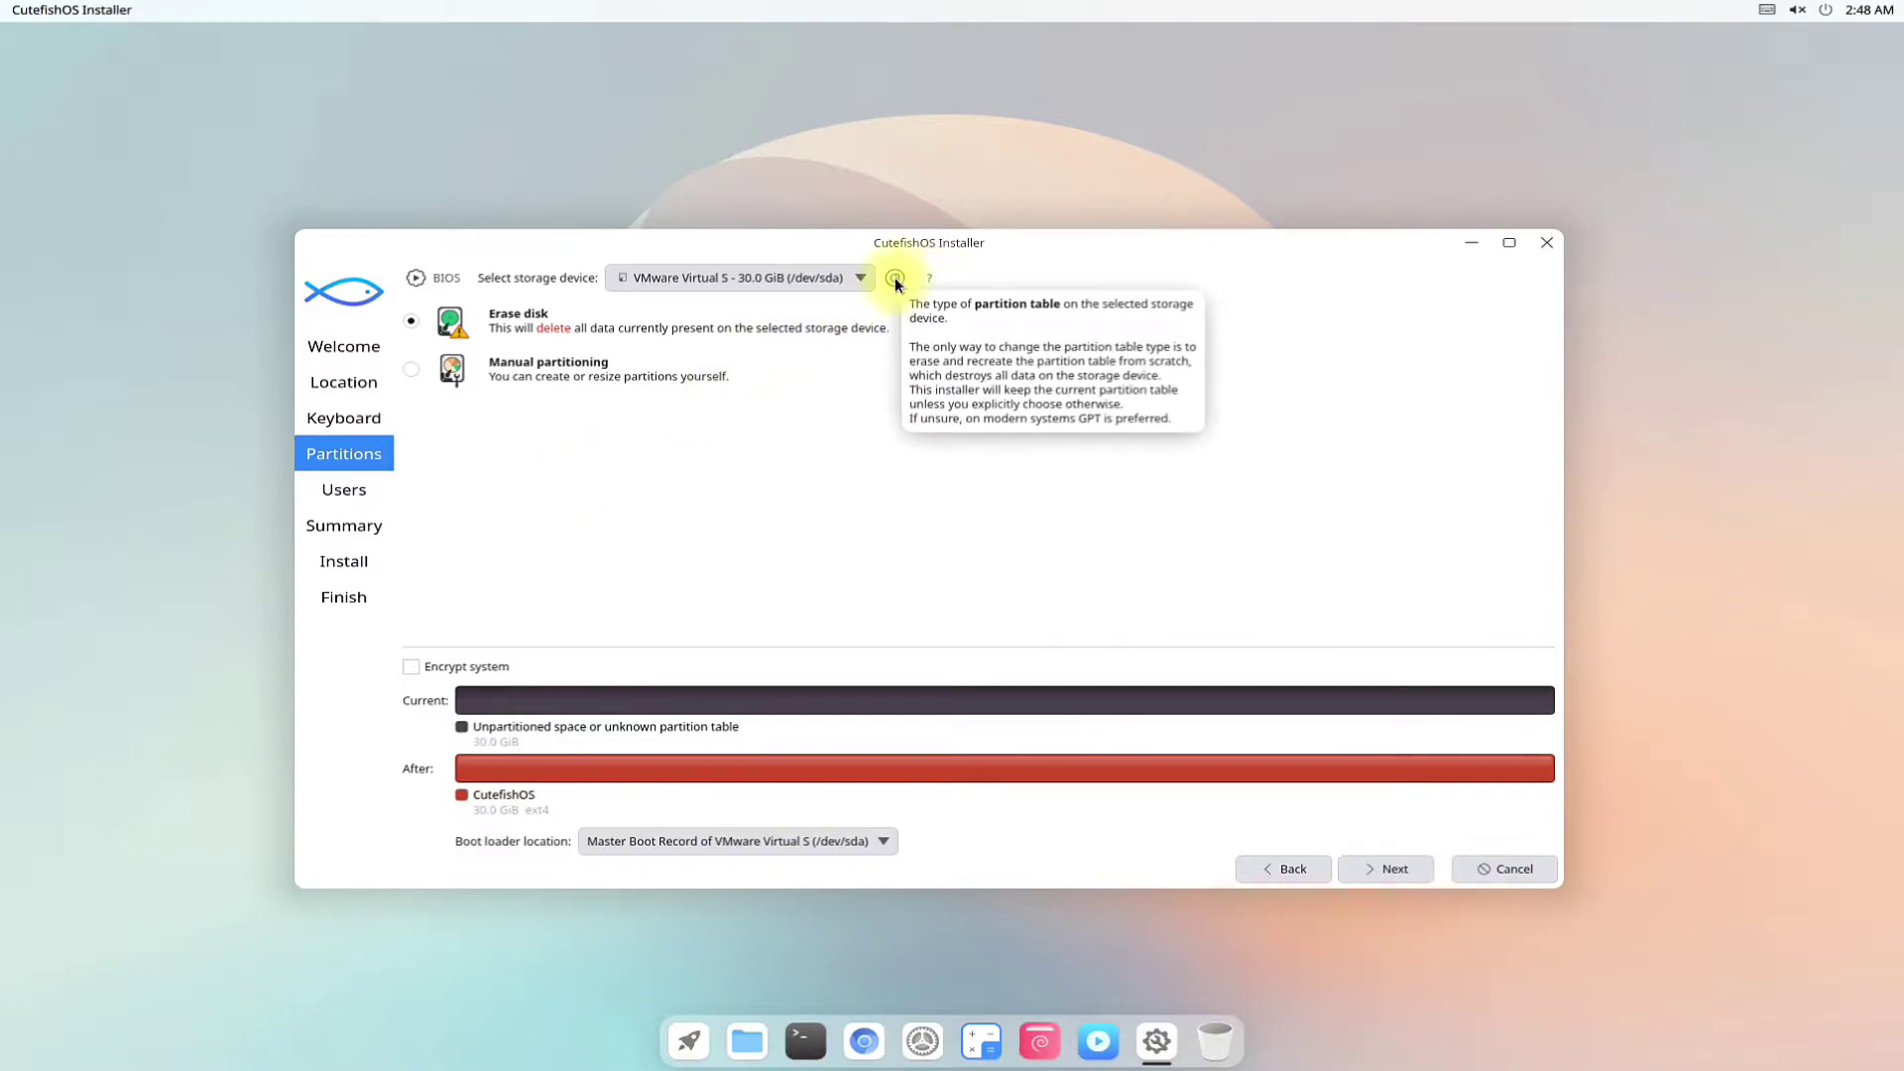
Enter Cutefish-OS as the computer name on the Users page.
click(1392, 869)
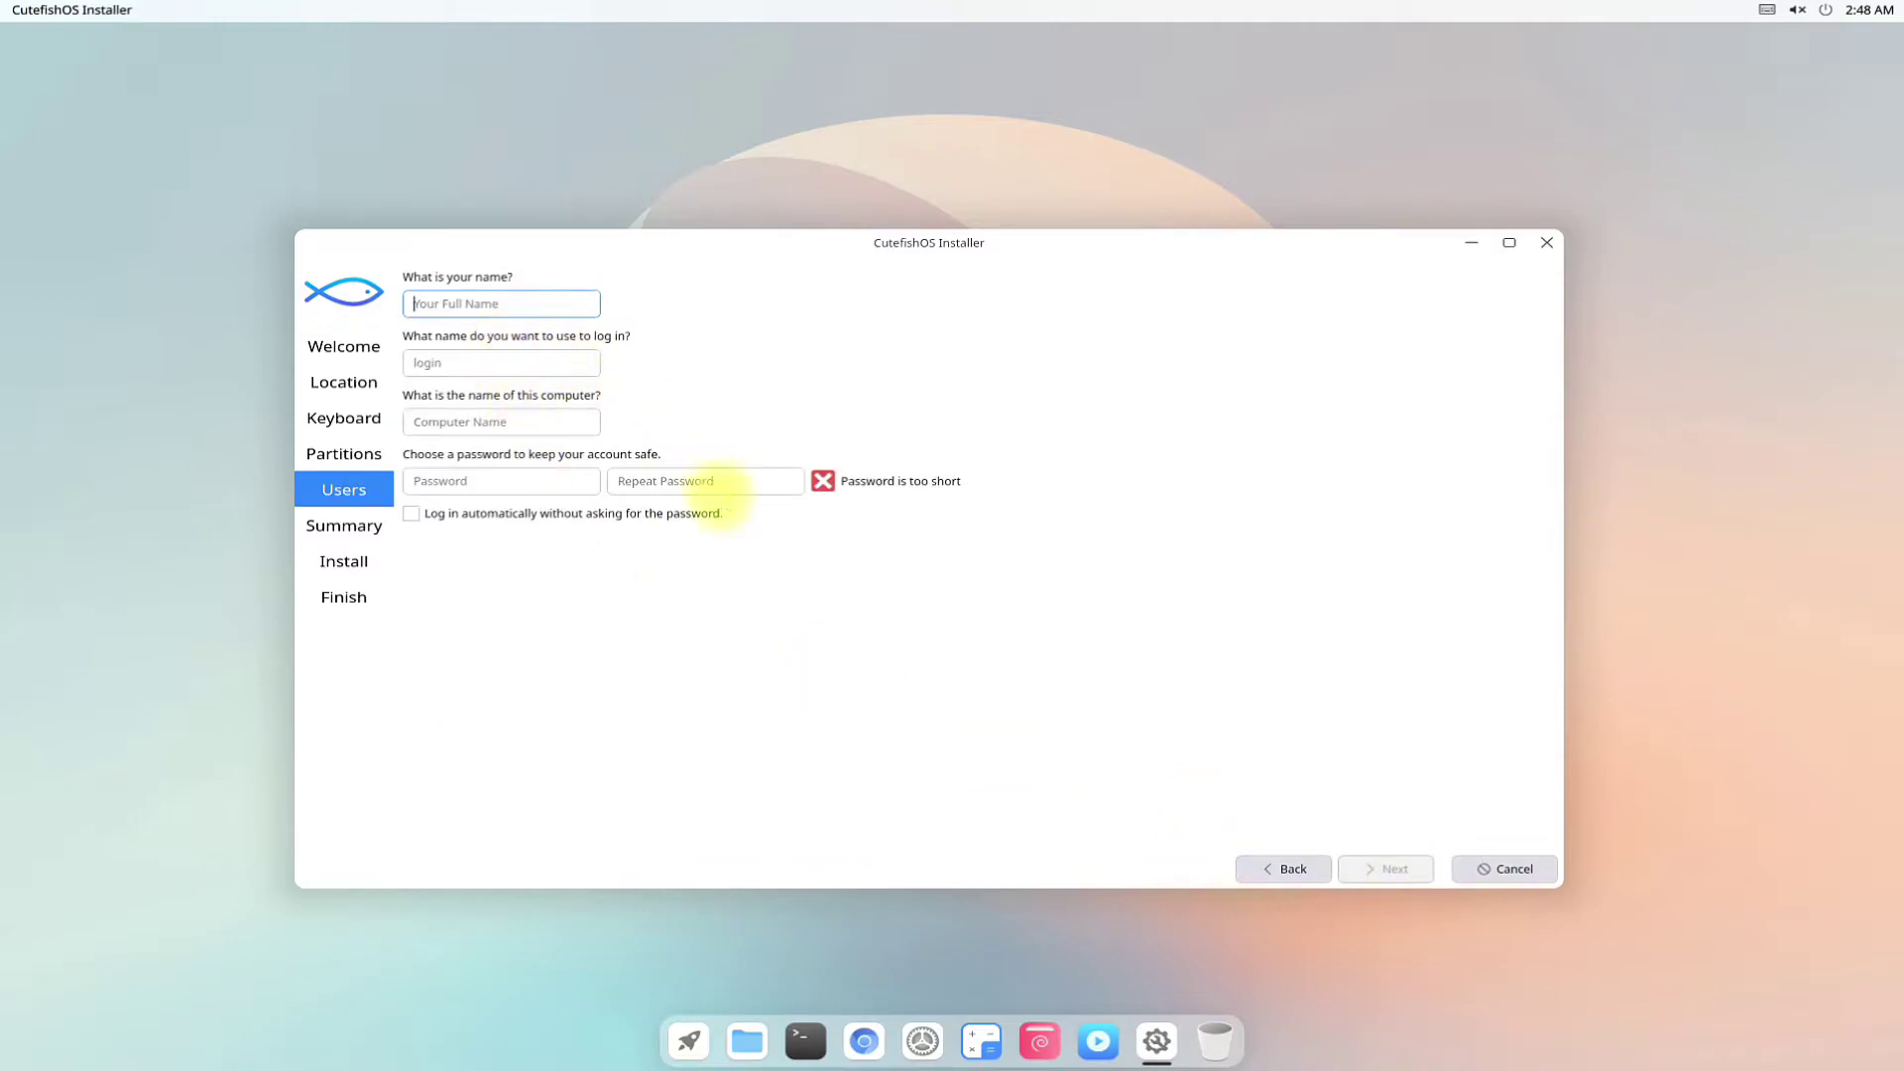
click(529, 420)
text(C)
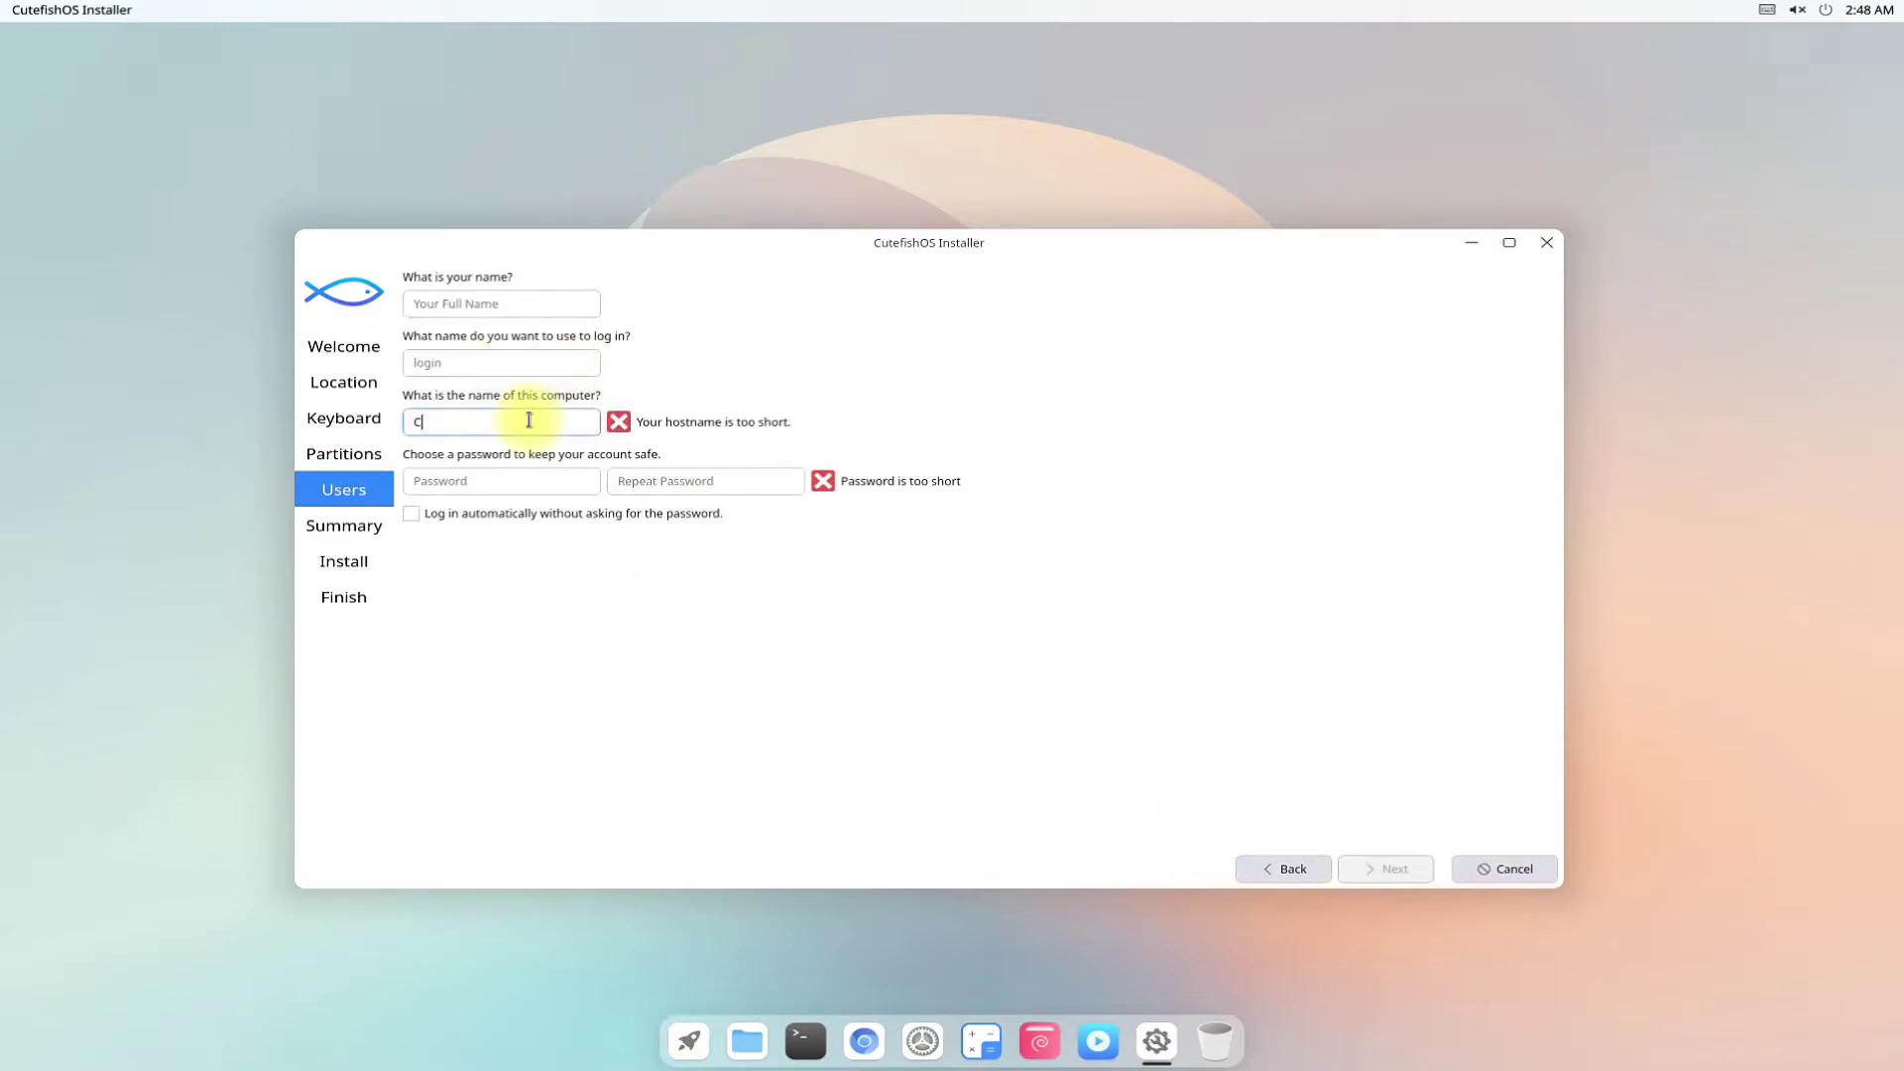
text(utefish)
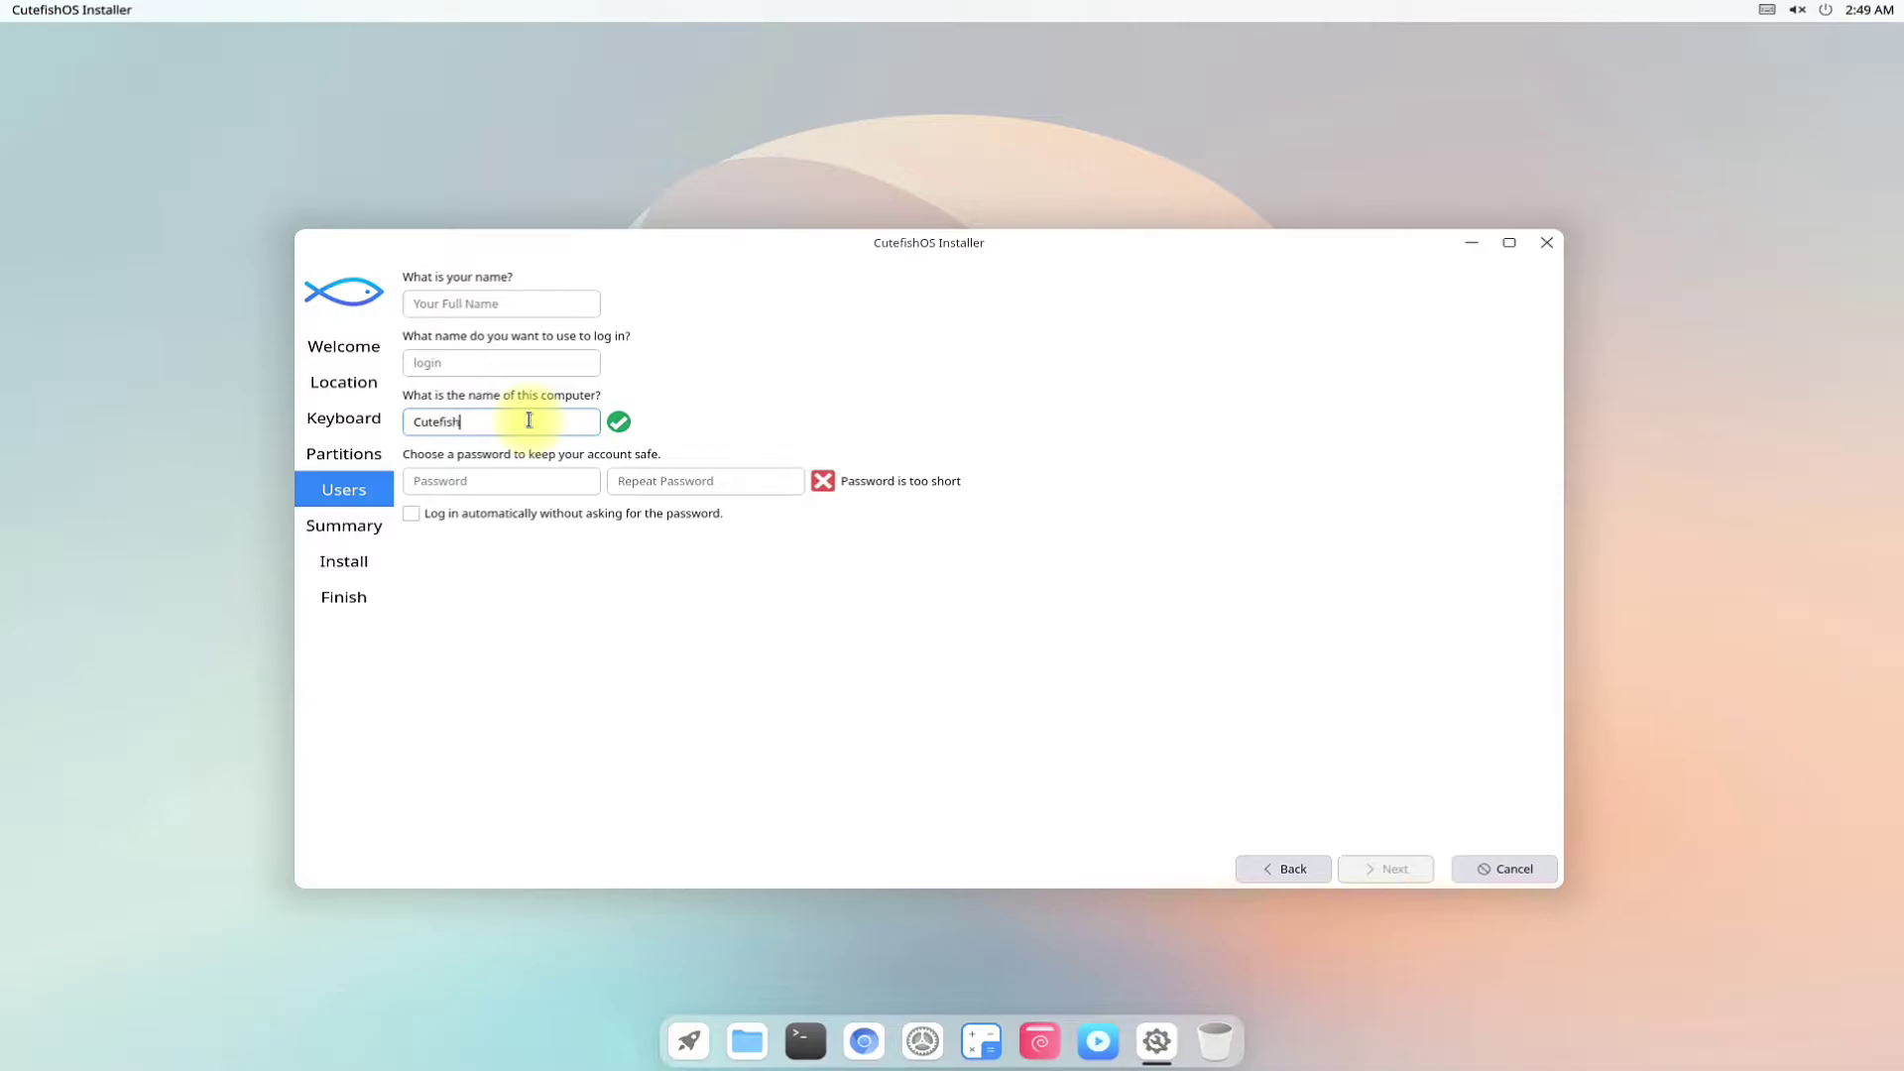
text(-OS)
Fill in the user's full name, correcting a typo, so the login name follows.
click(452, 307)
text(tech)
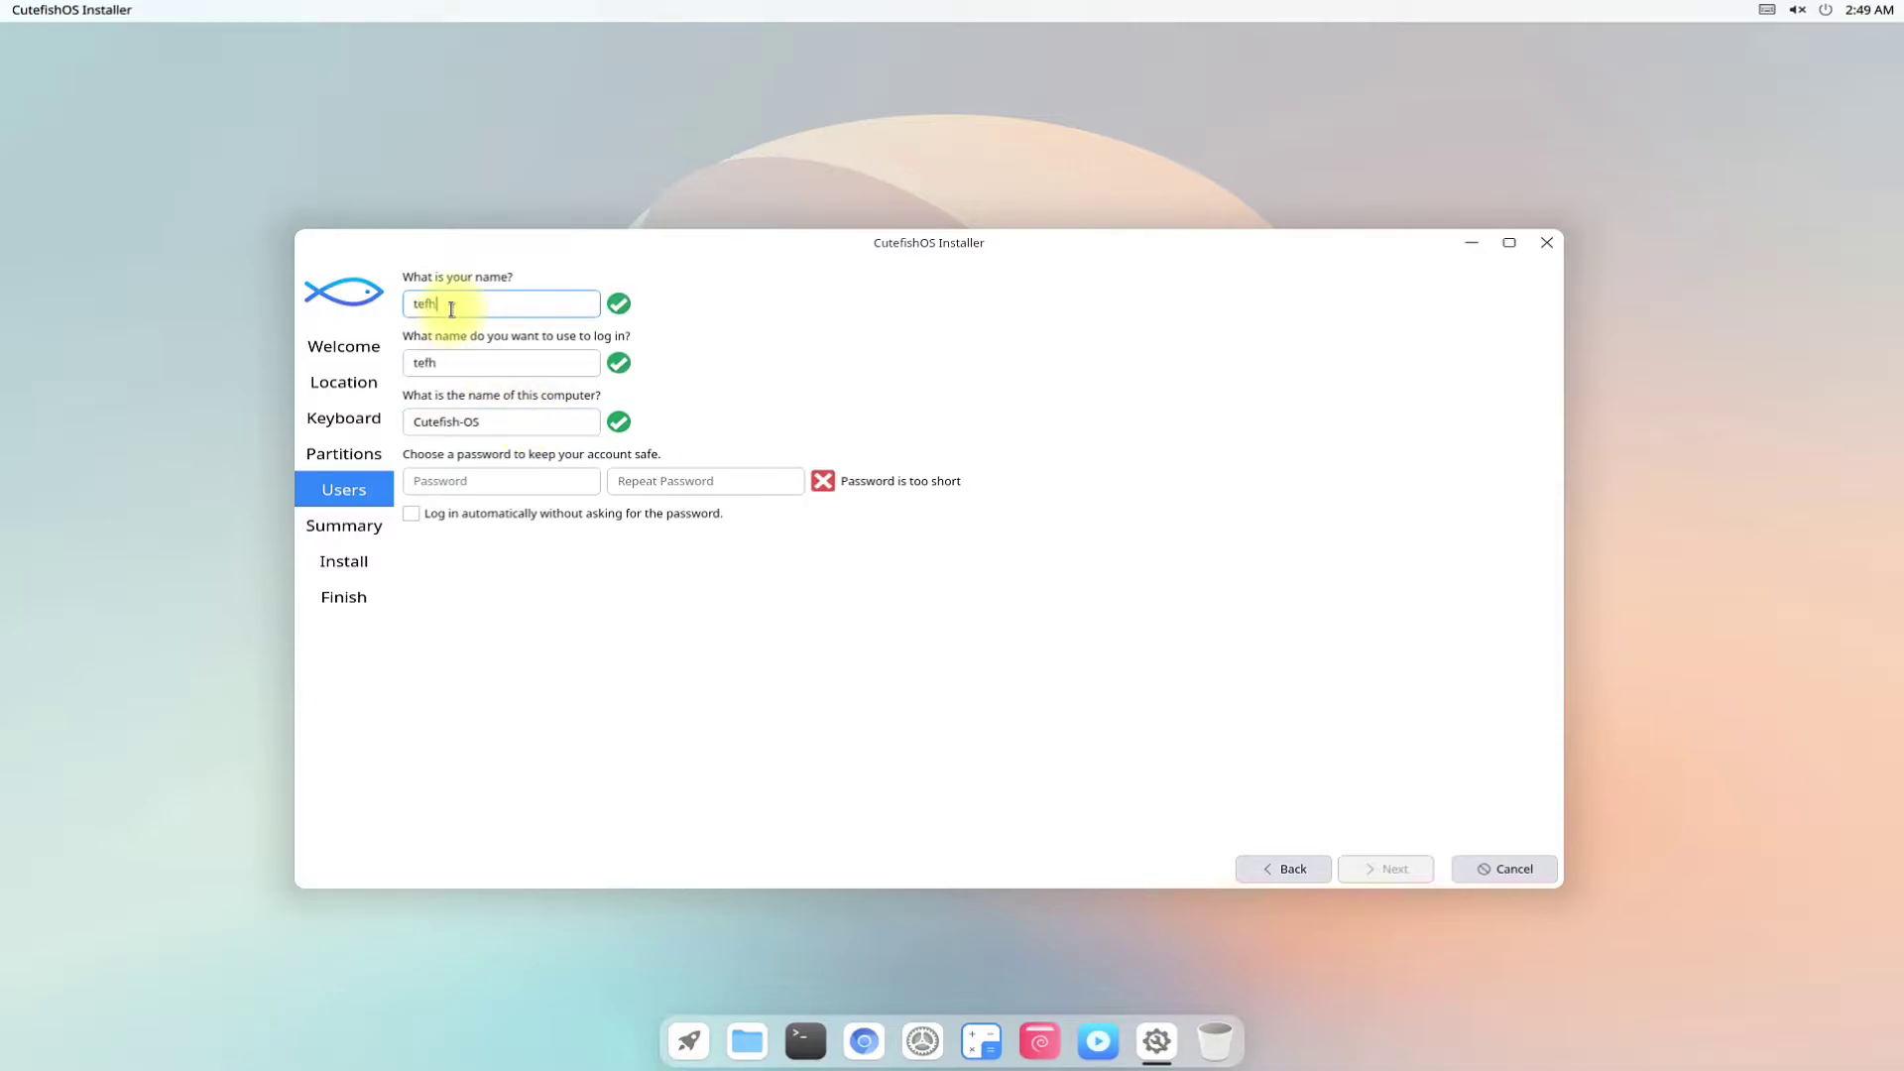
key(BackSpace)
key(BackSpace)
text(chsolutionz)
key(Tab)
key(Tab)
key(Tab)
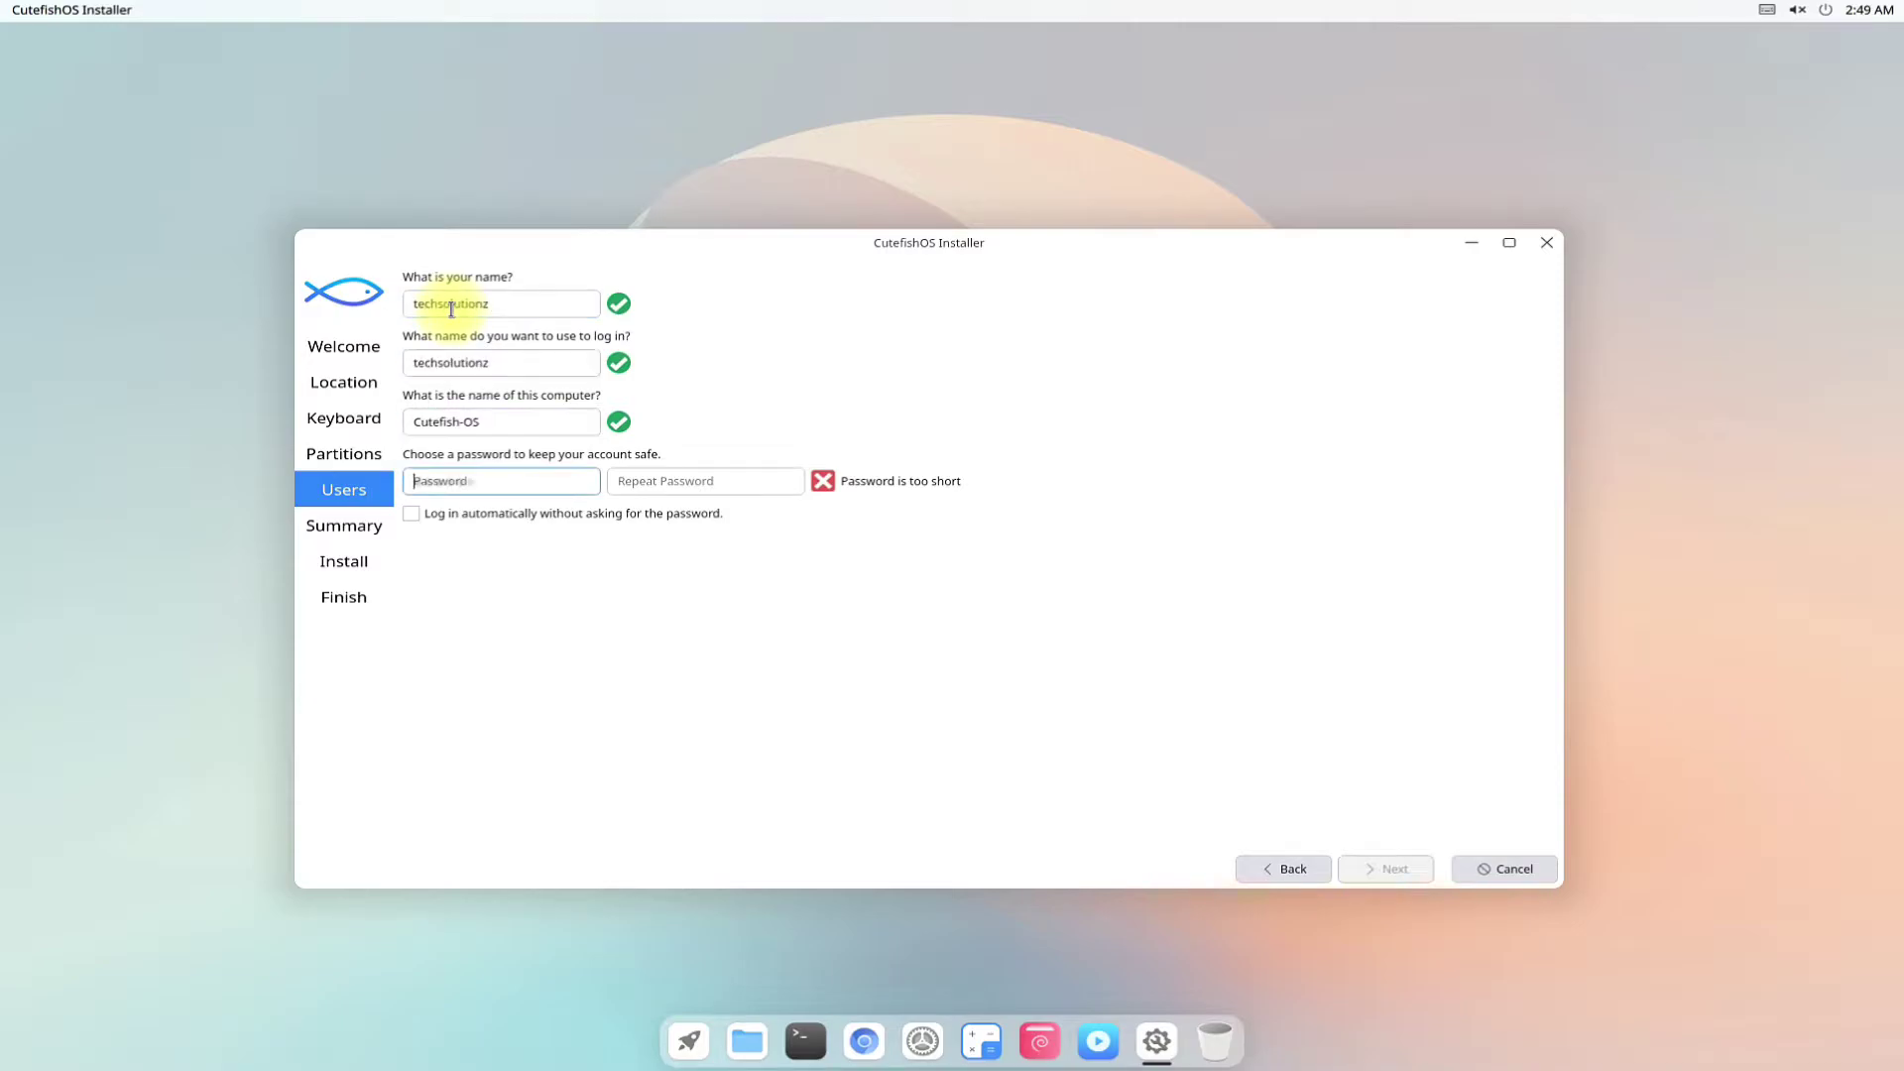
Set and repeat the account password, then confirm the summary to install CutefishOS.
text(12345678)
key(Tab)
text(12345678)
click(1389, 869)
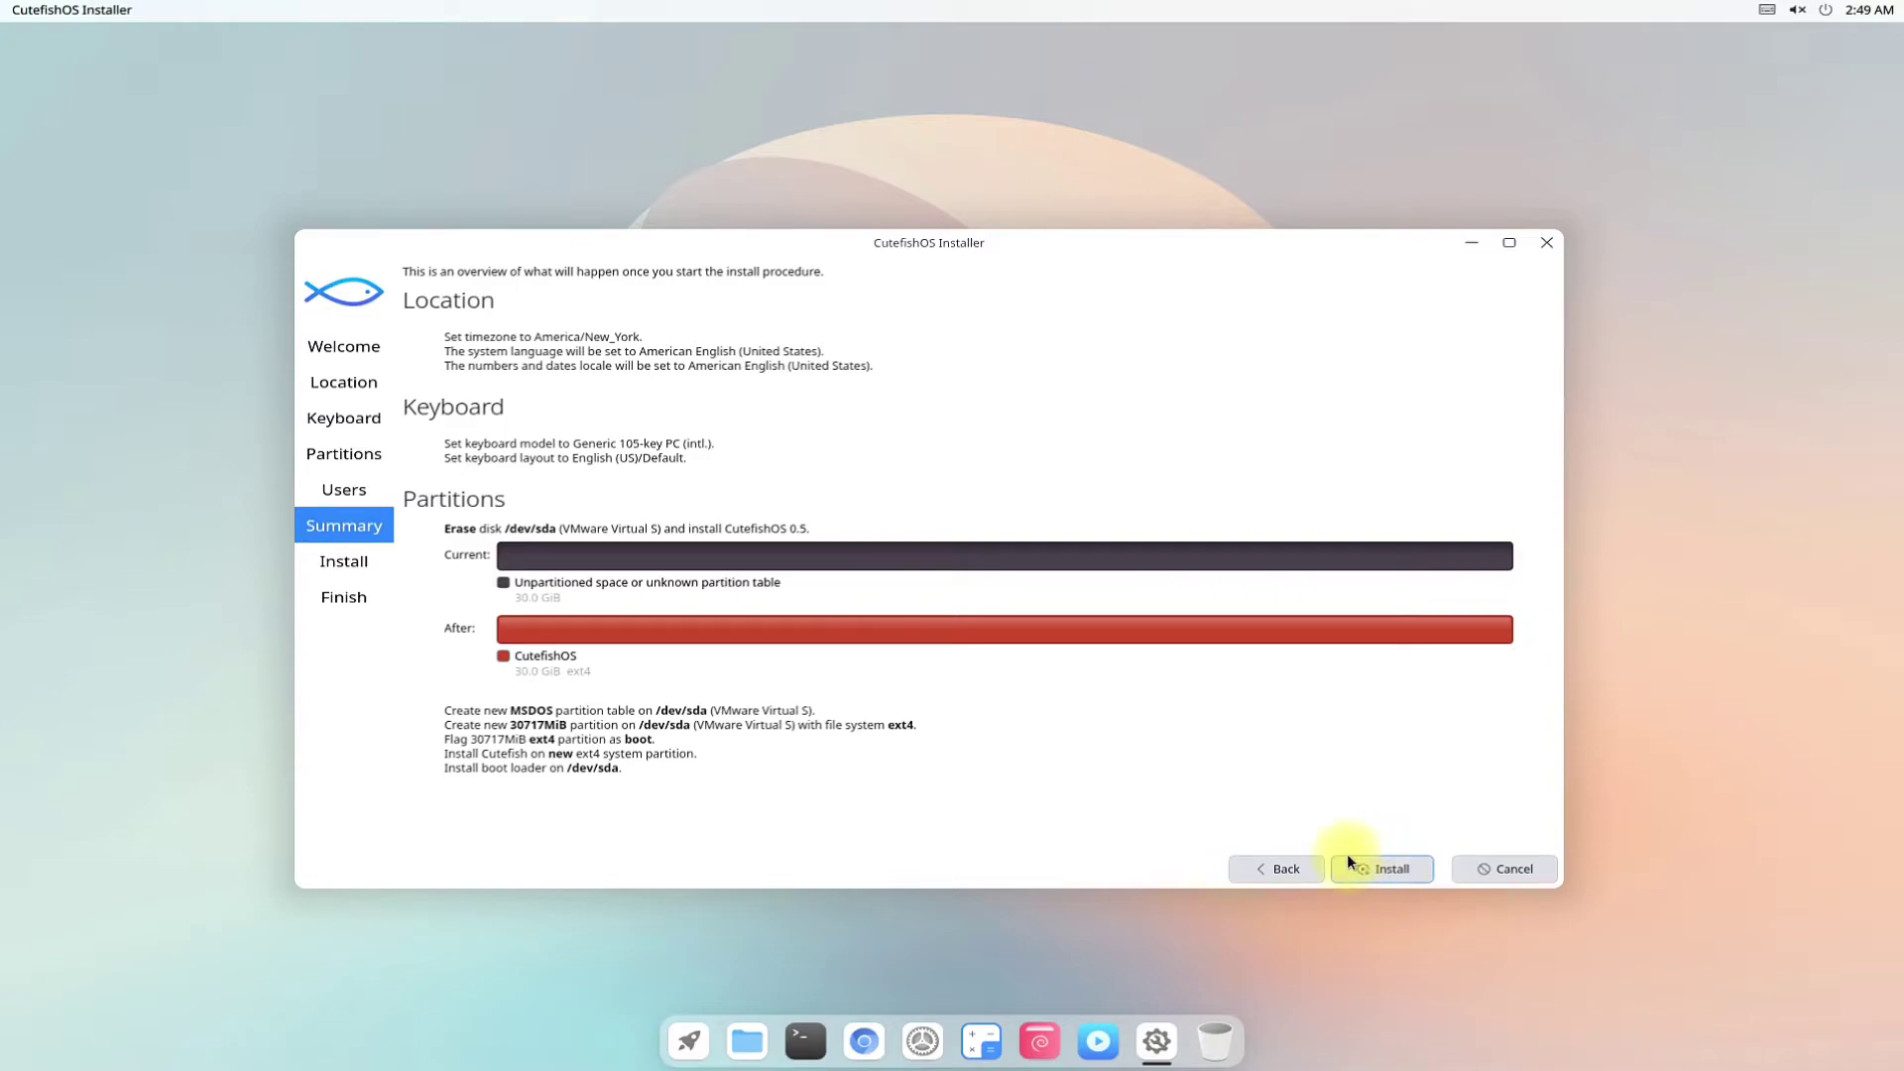
click(1364, 868)
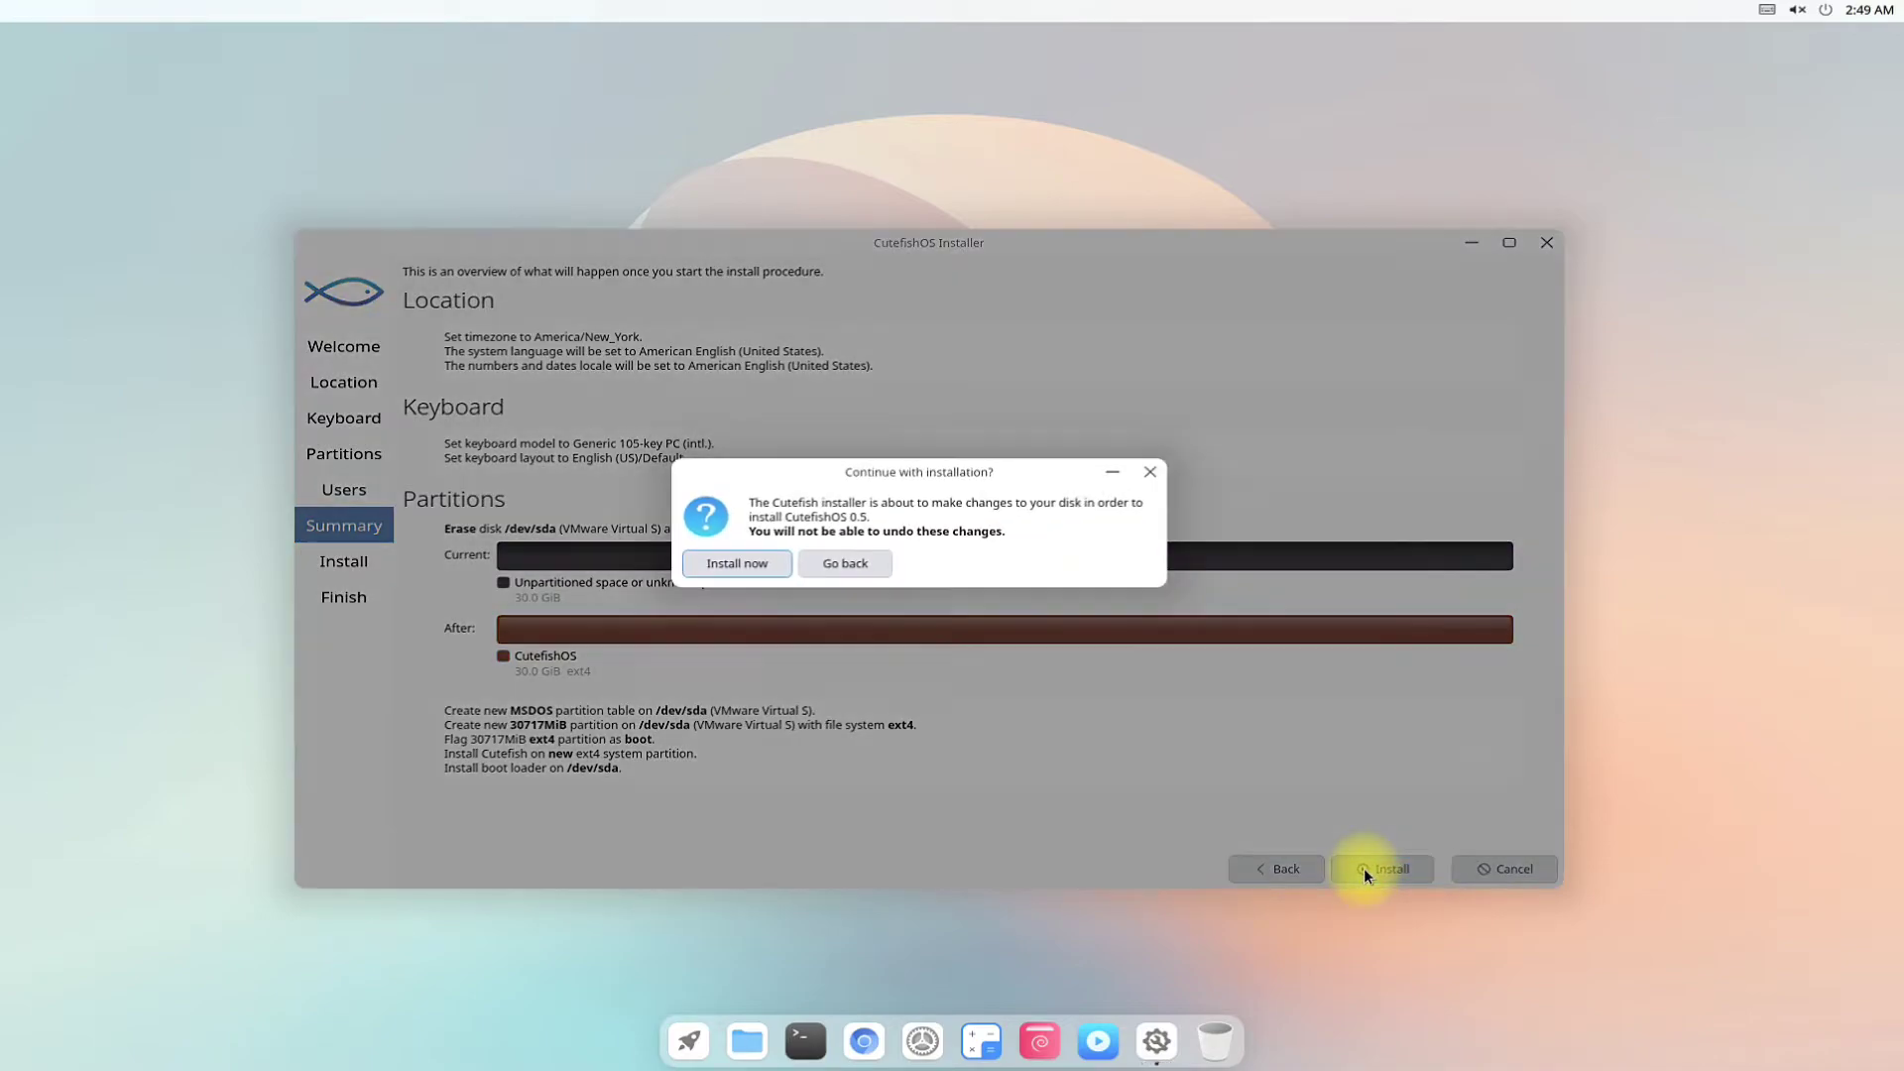
click(739, 564)
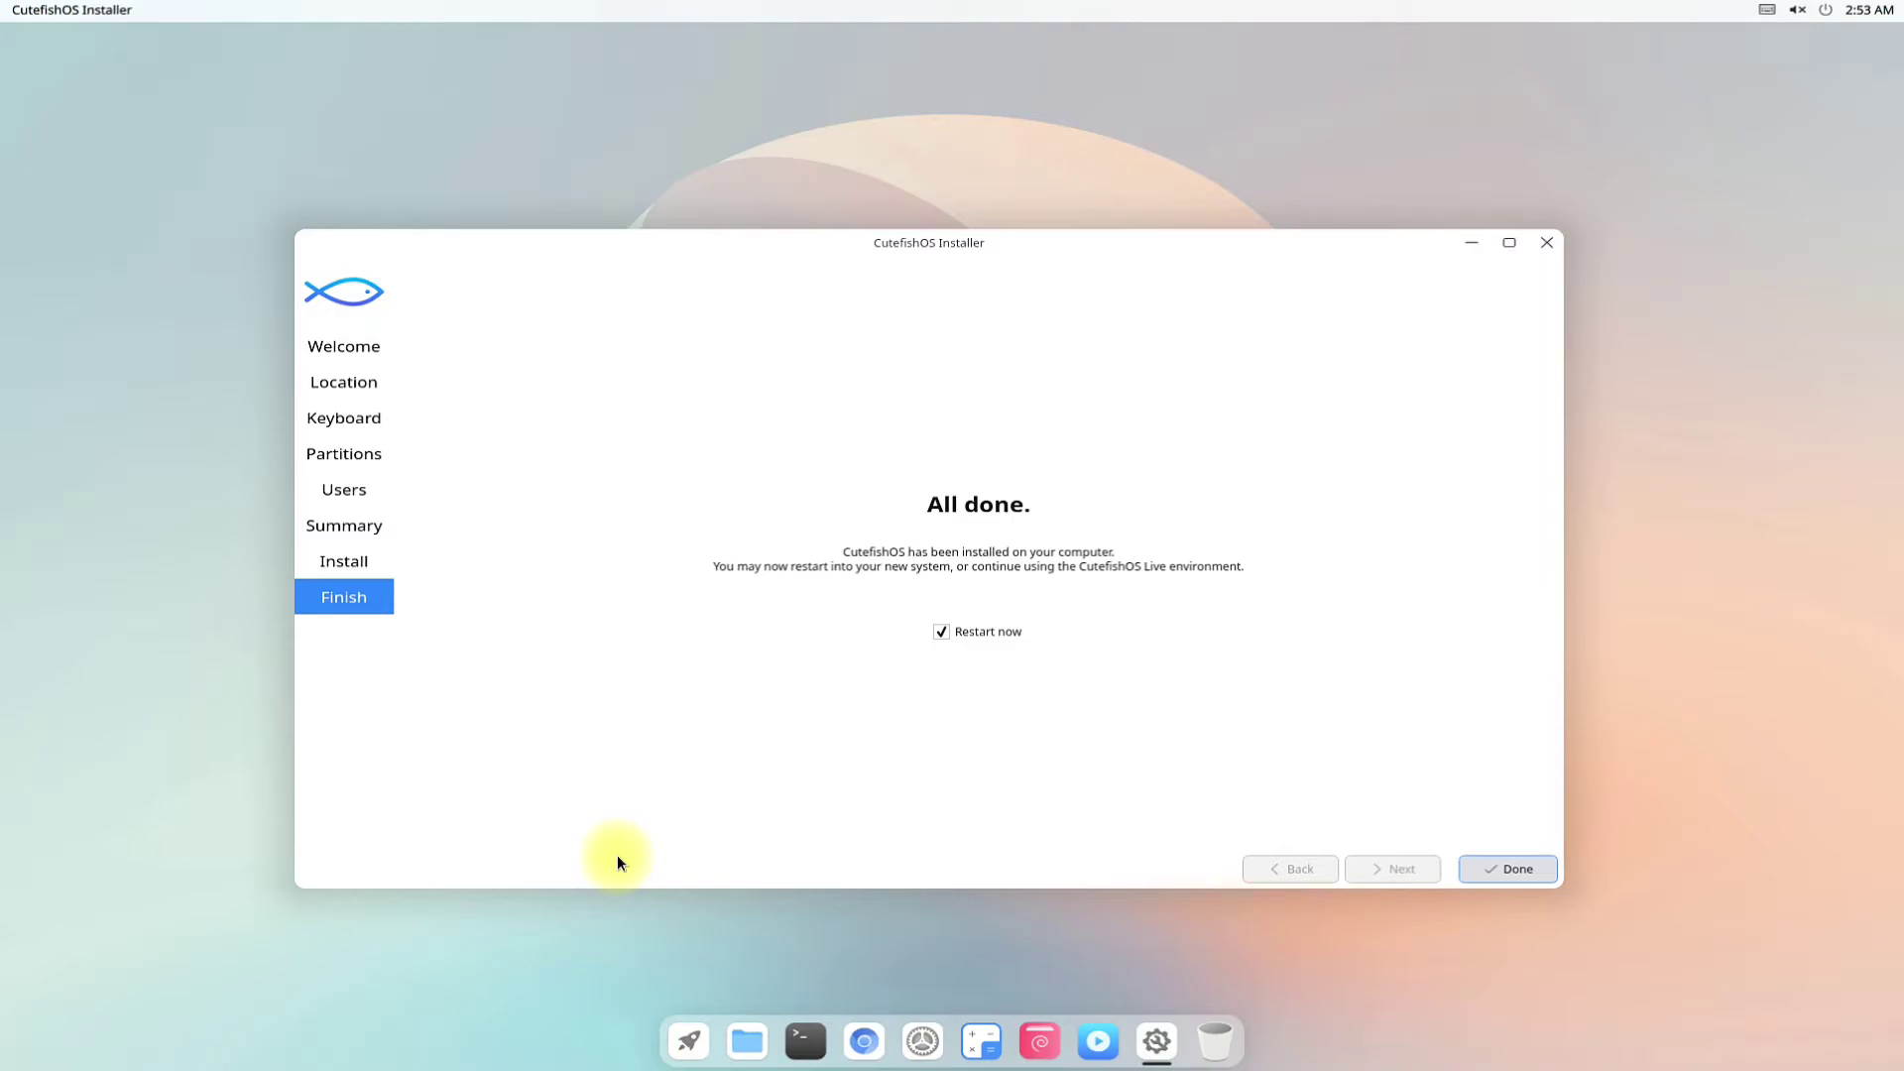
Finish the installer with Restart now checked to reboot into the new system.
click(1498, 869)
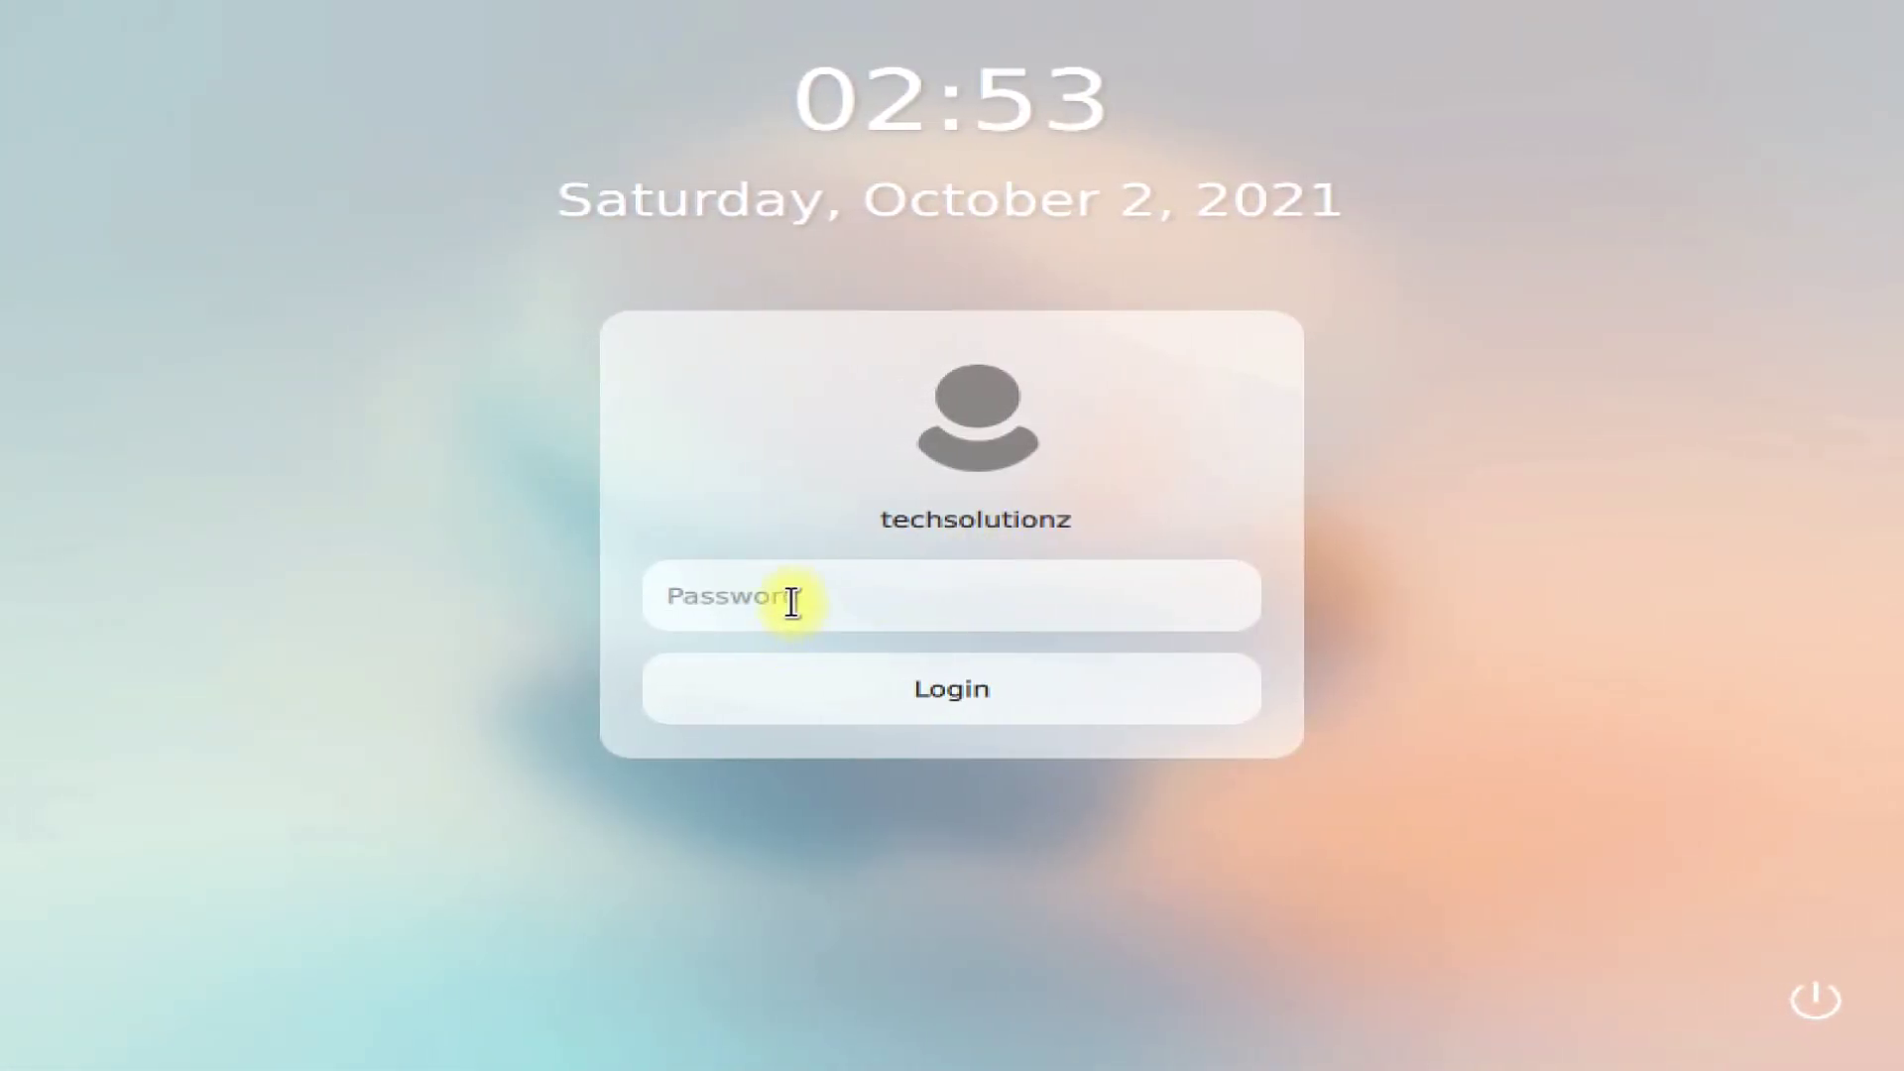
Log in with the account password and keep the Light style.
text(******)
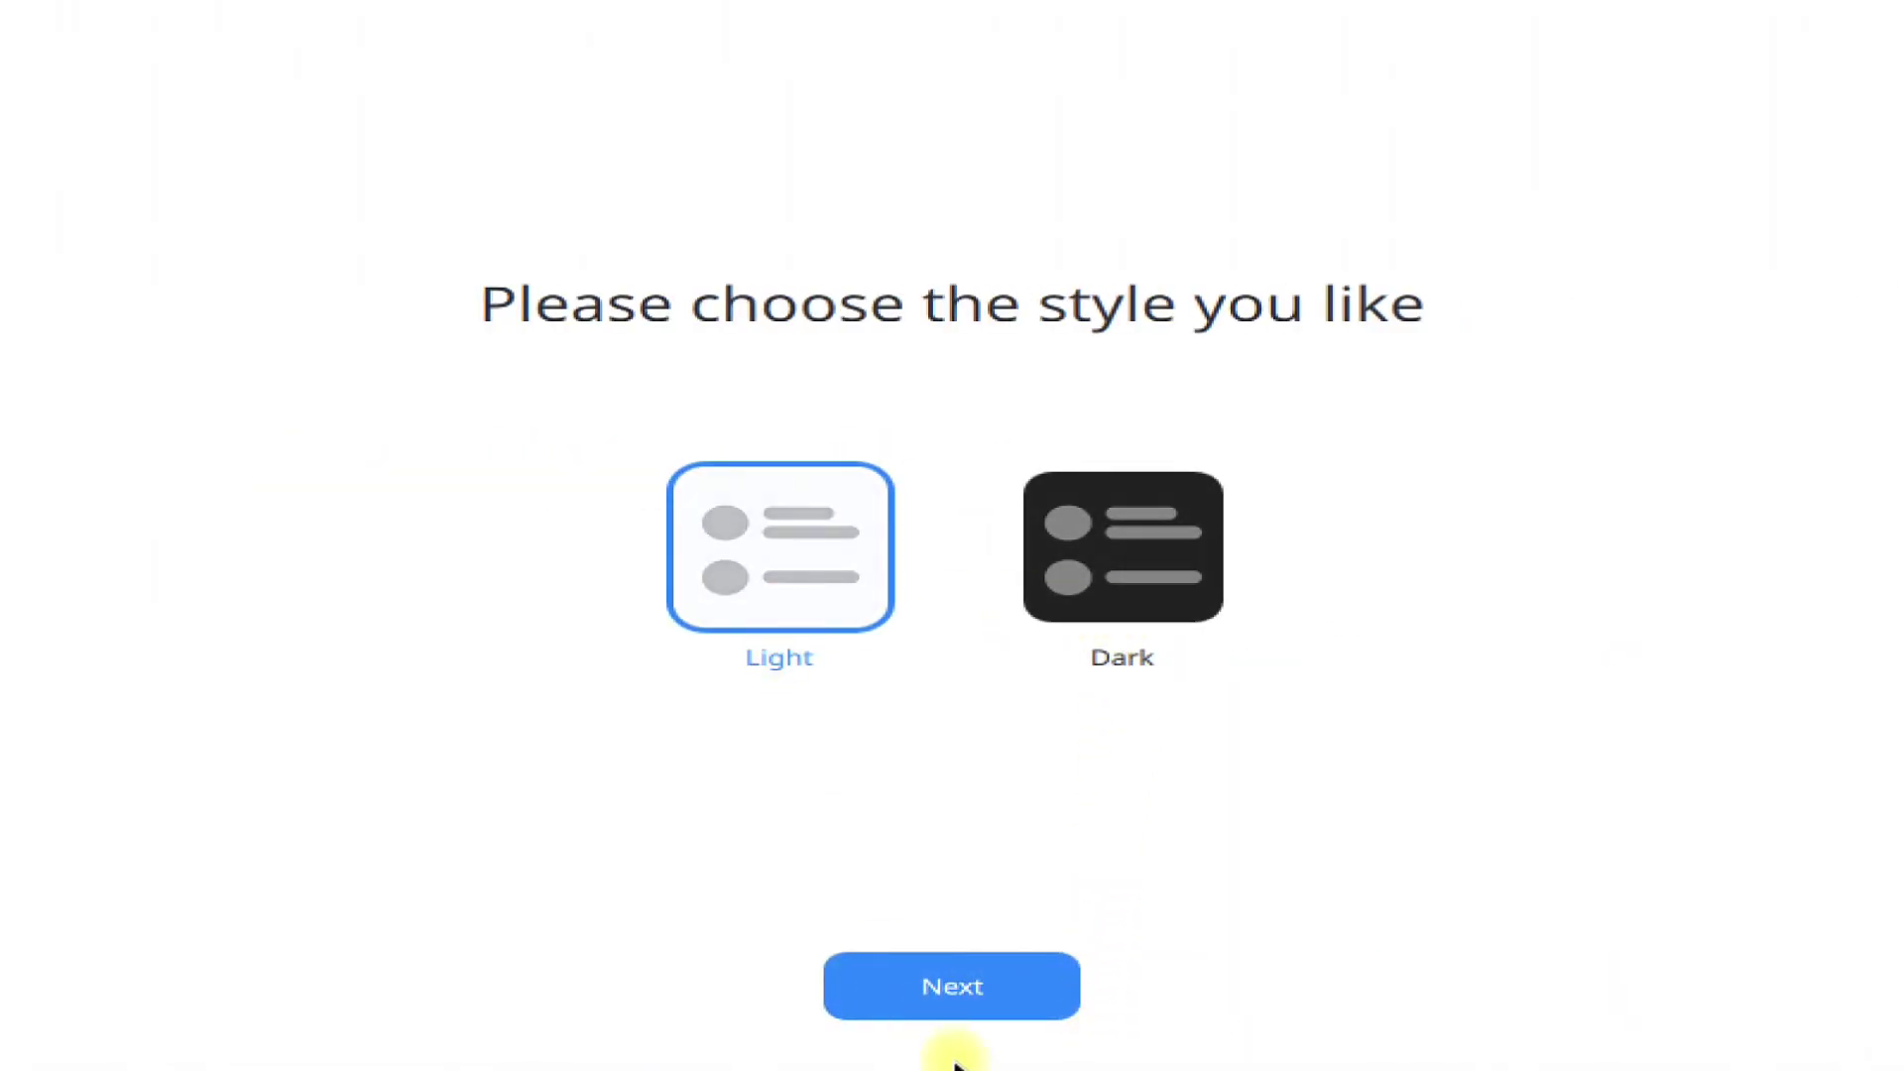
click(944, 985)
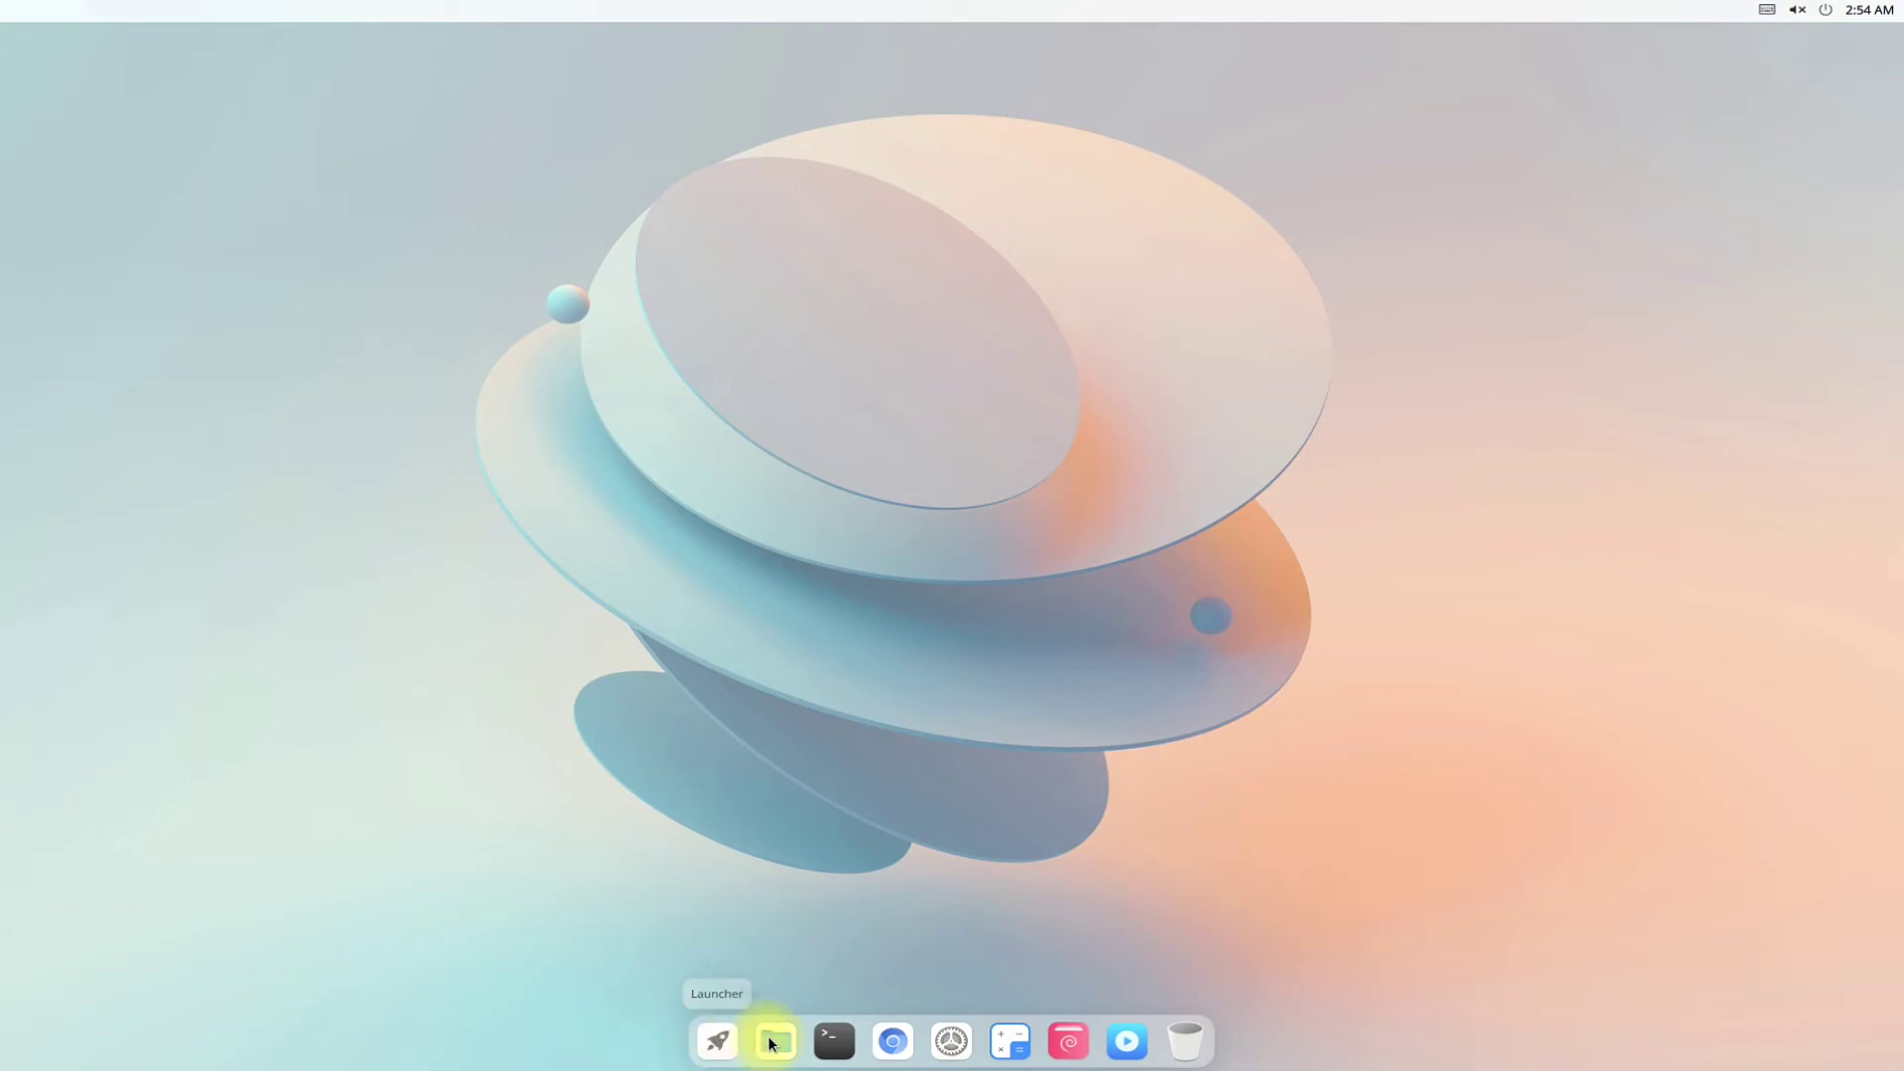
Launch Settings from the Launcher and view the Display, Appearance, Fonts and Background pages.
click(718, 1043)
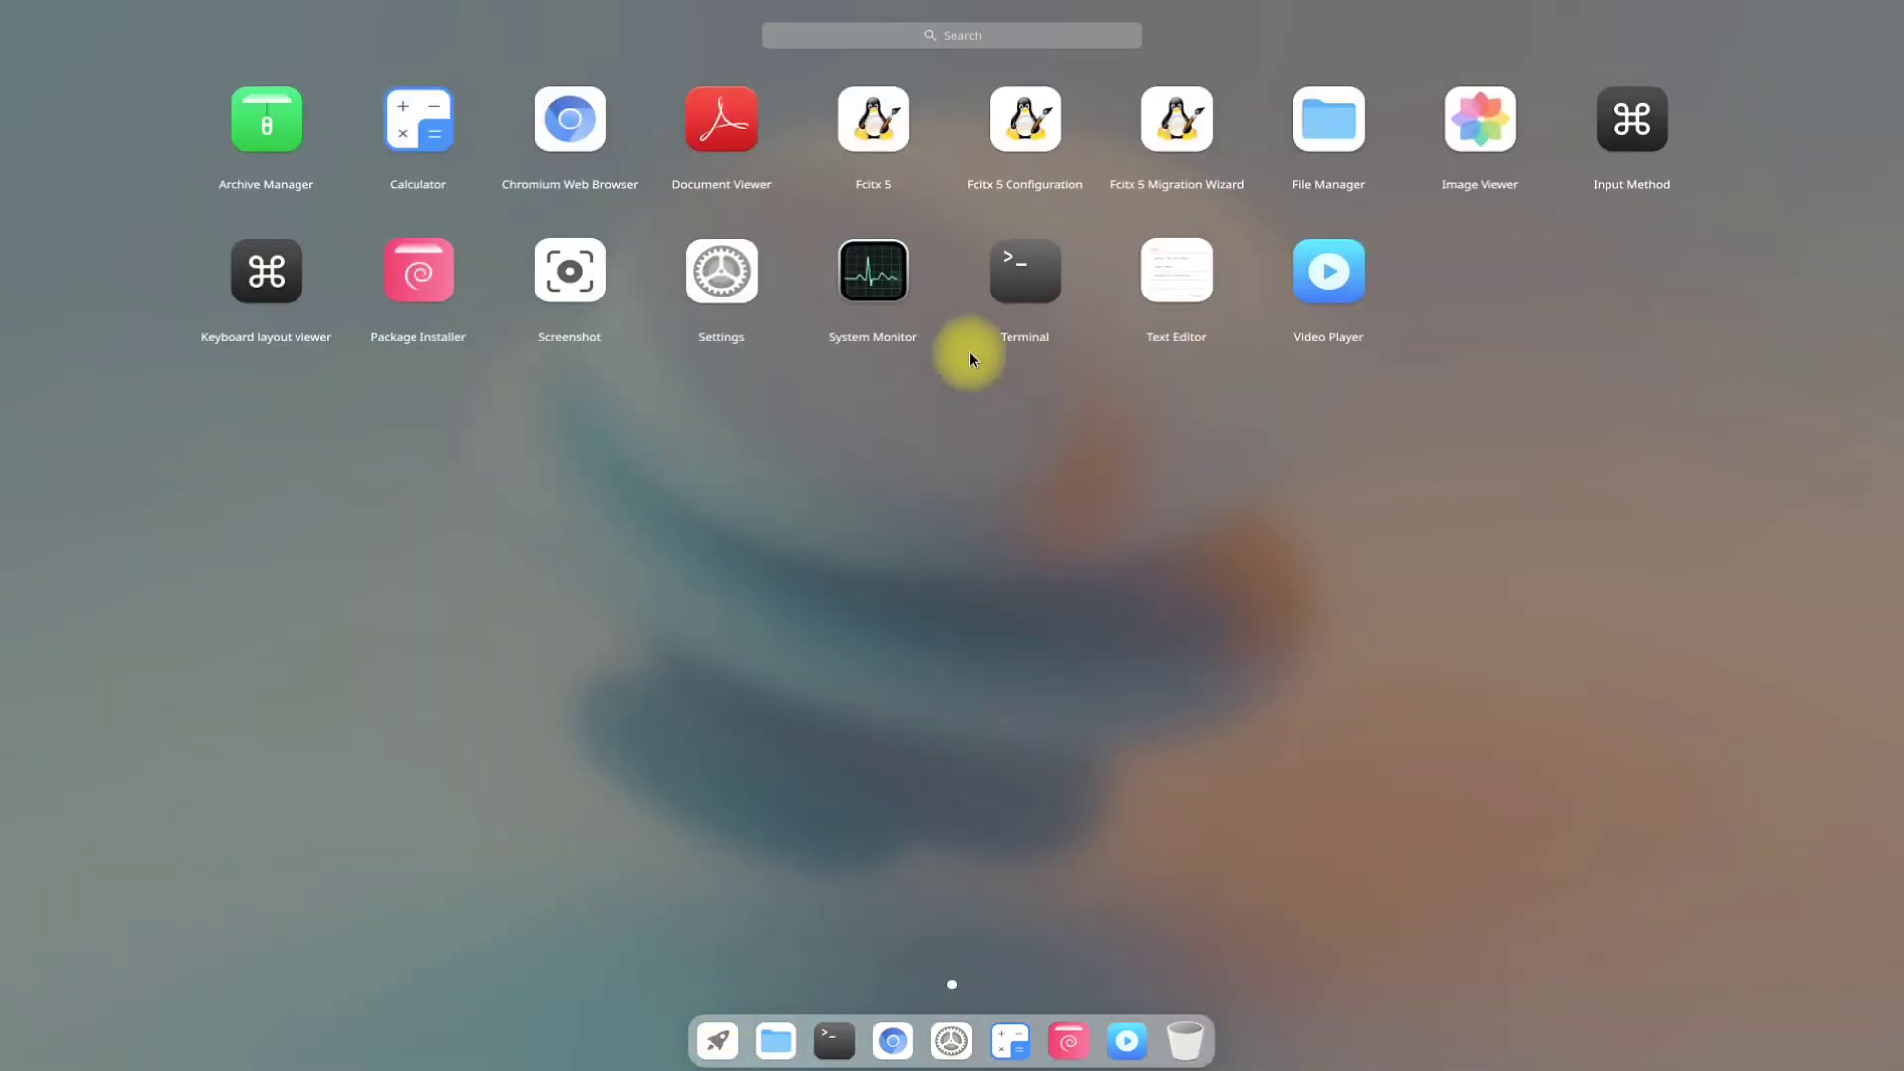
click(726, 254)
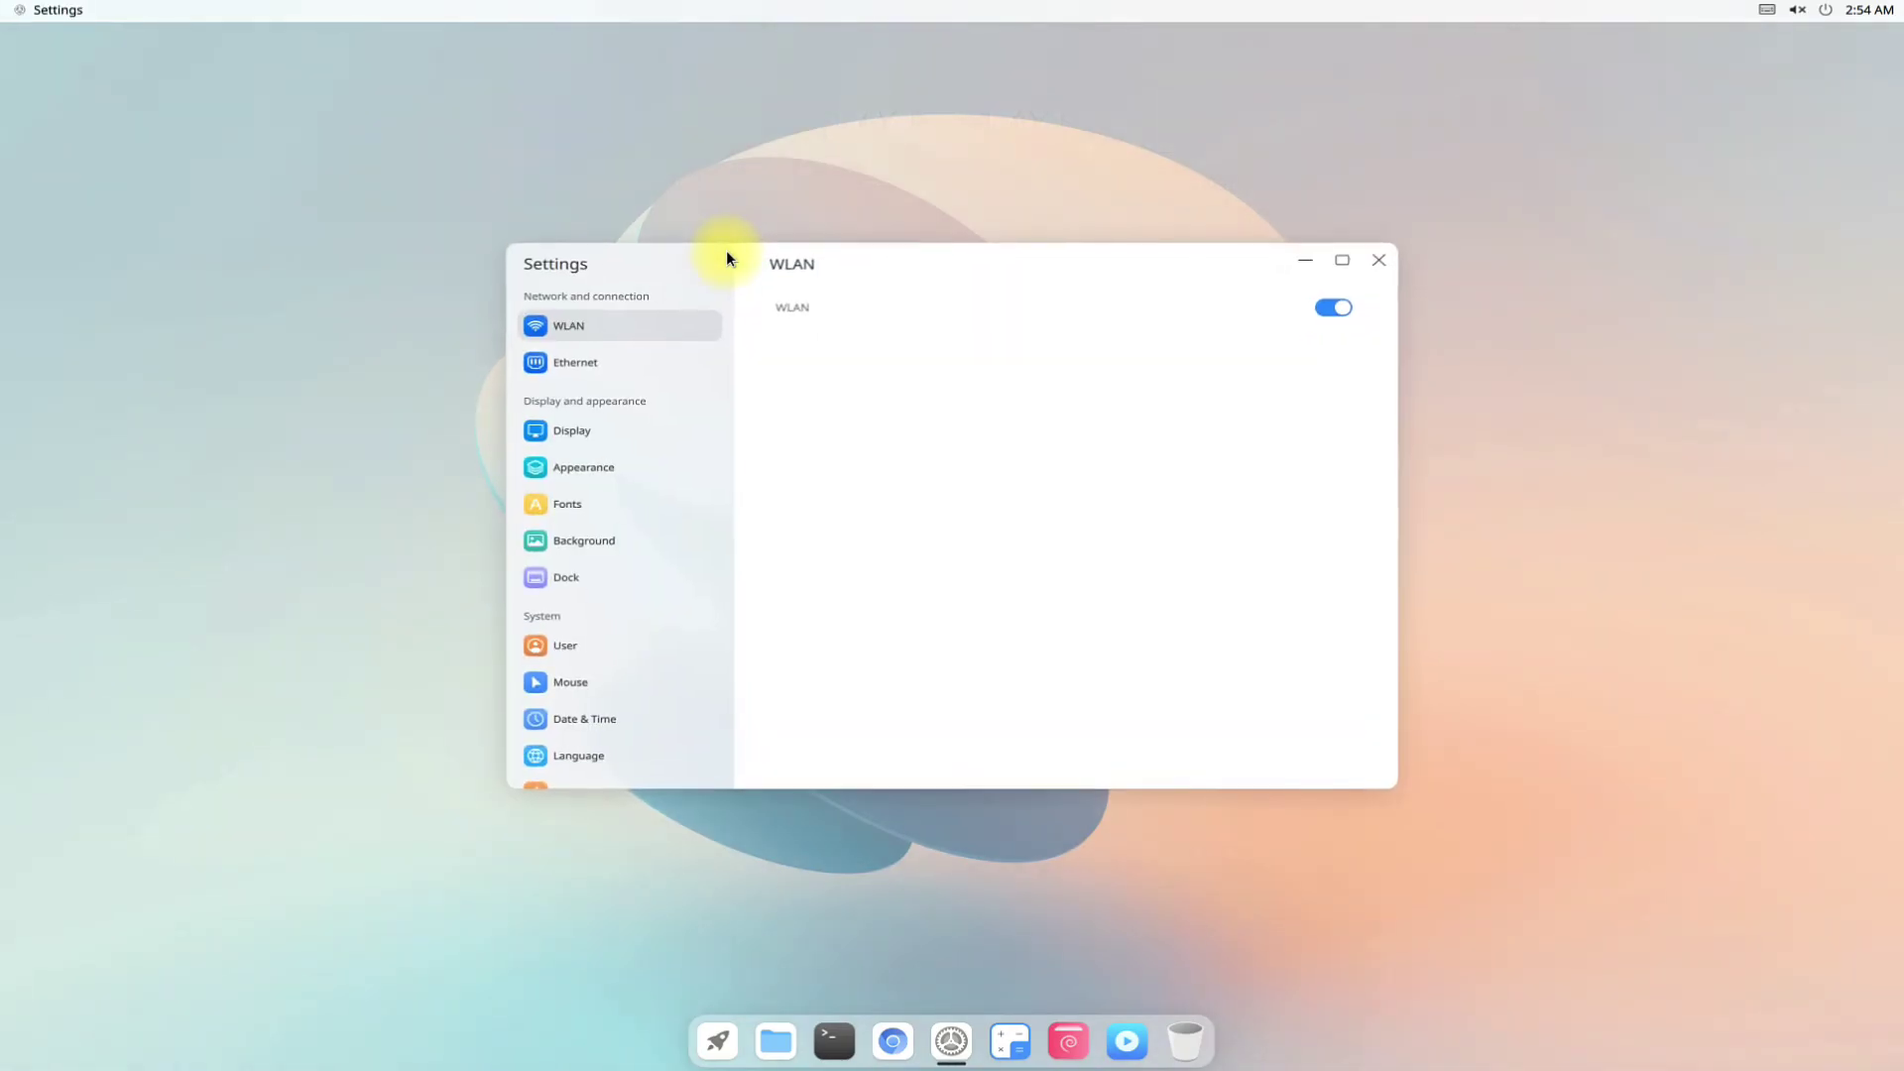
click(609, 427)
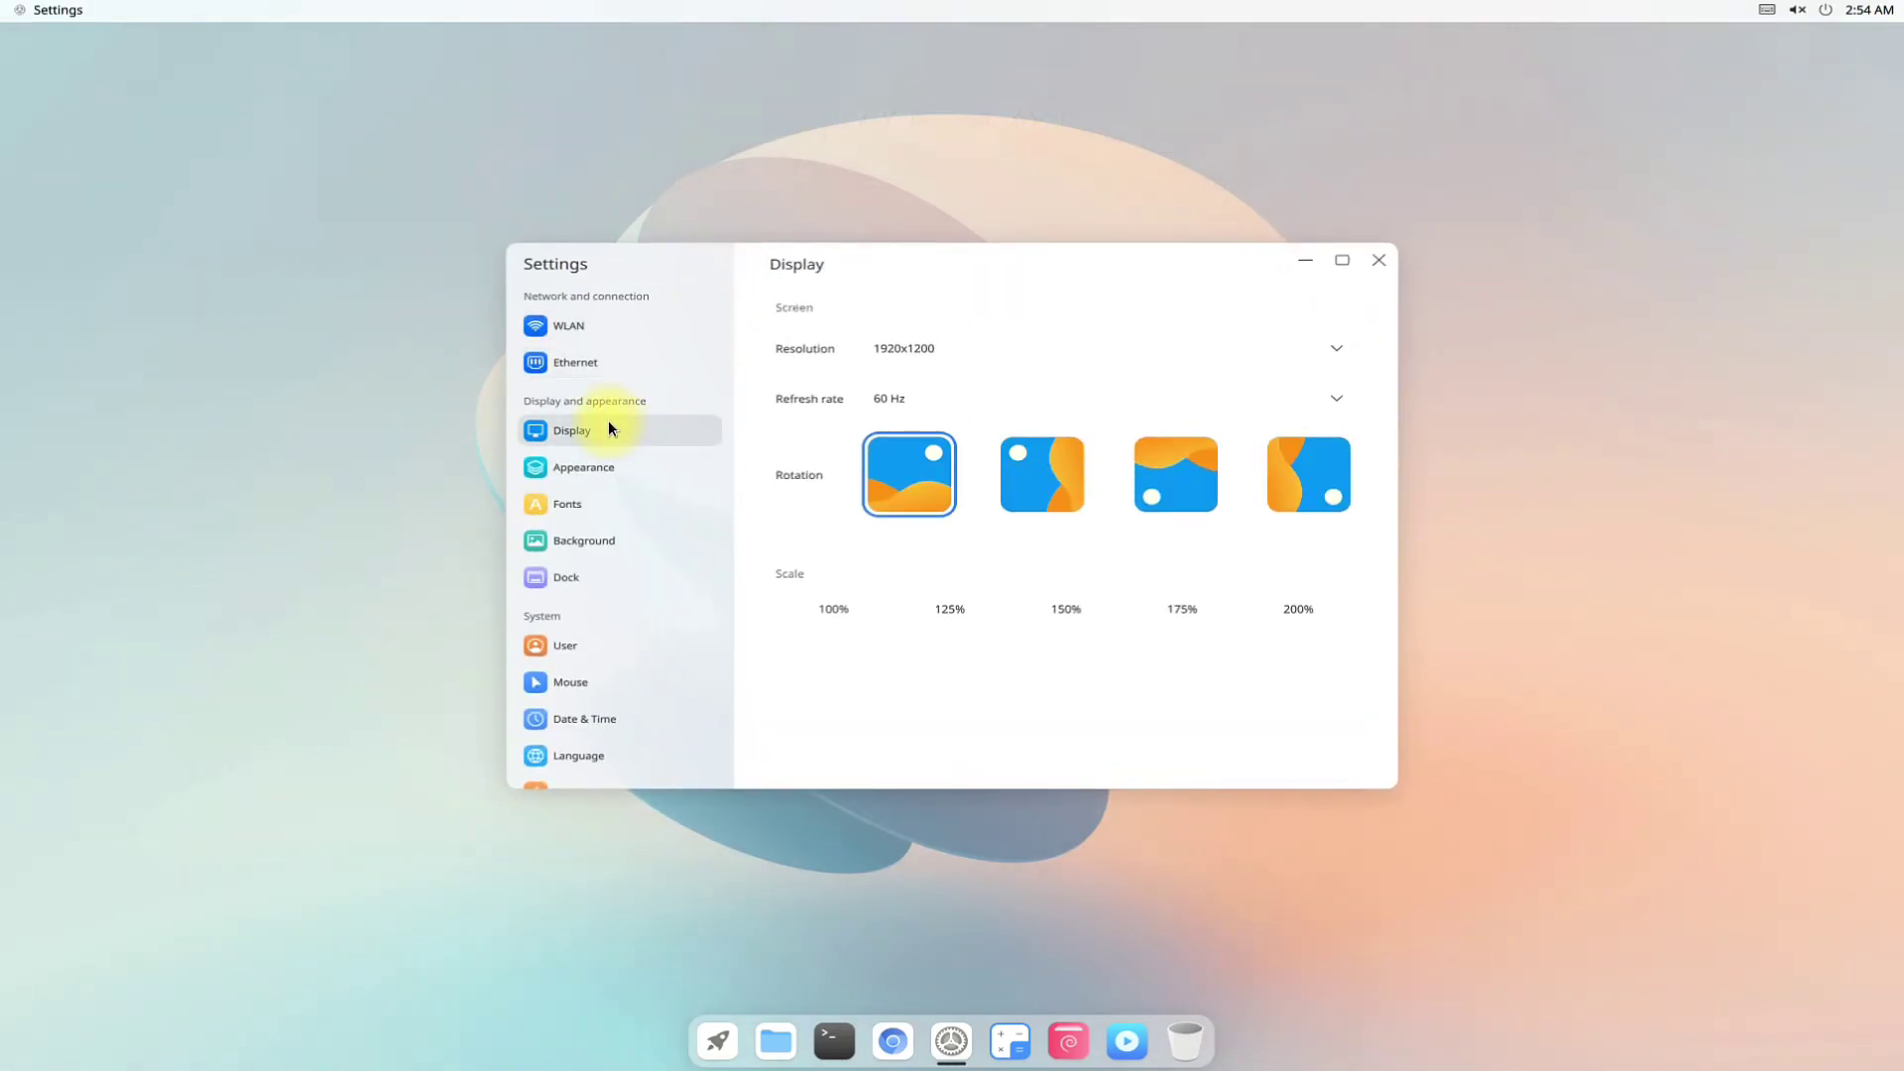
click(621, 470)
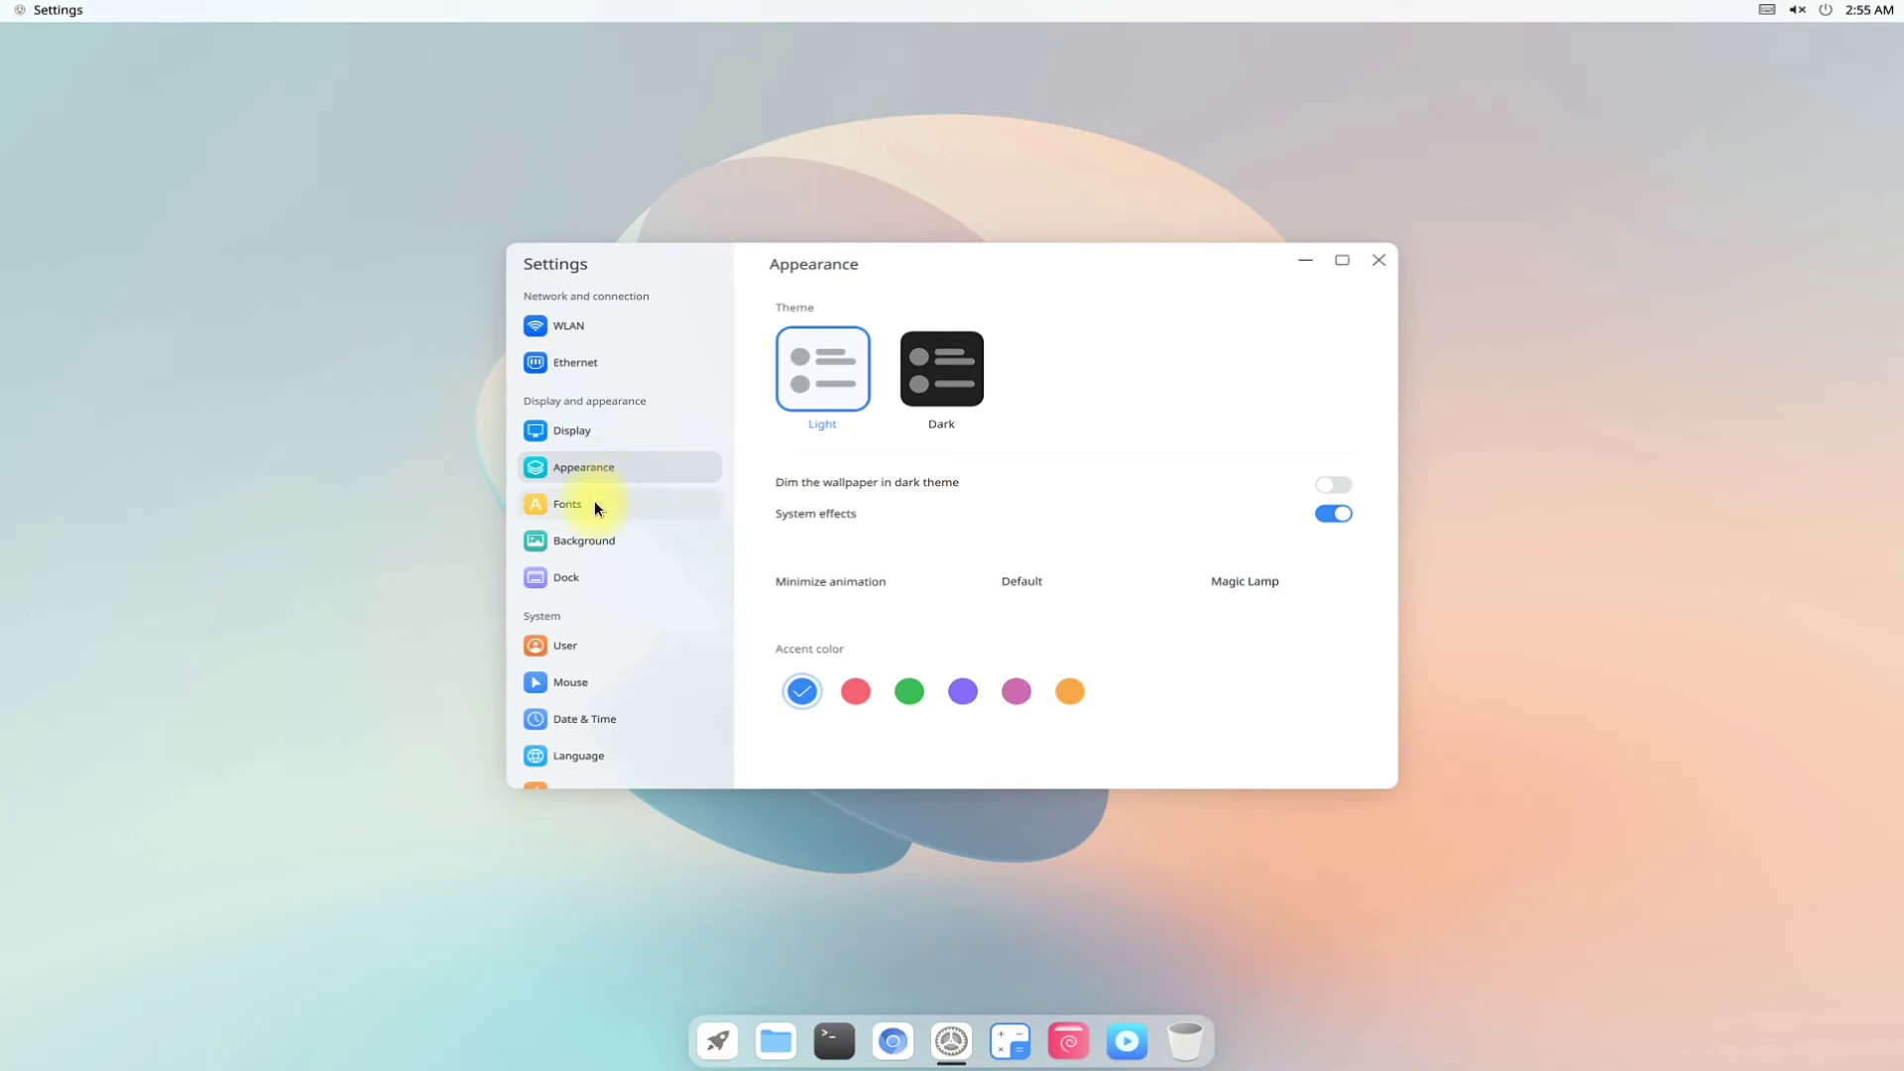
click(596, 506)
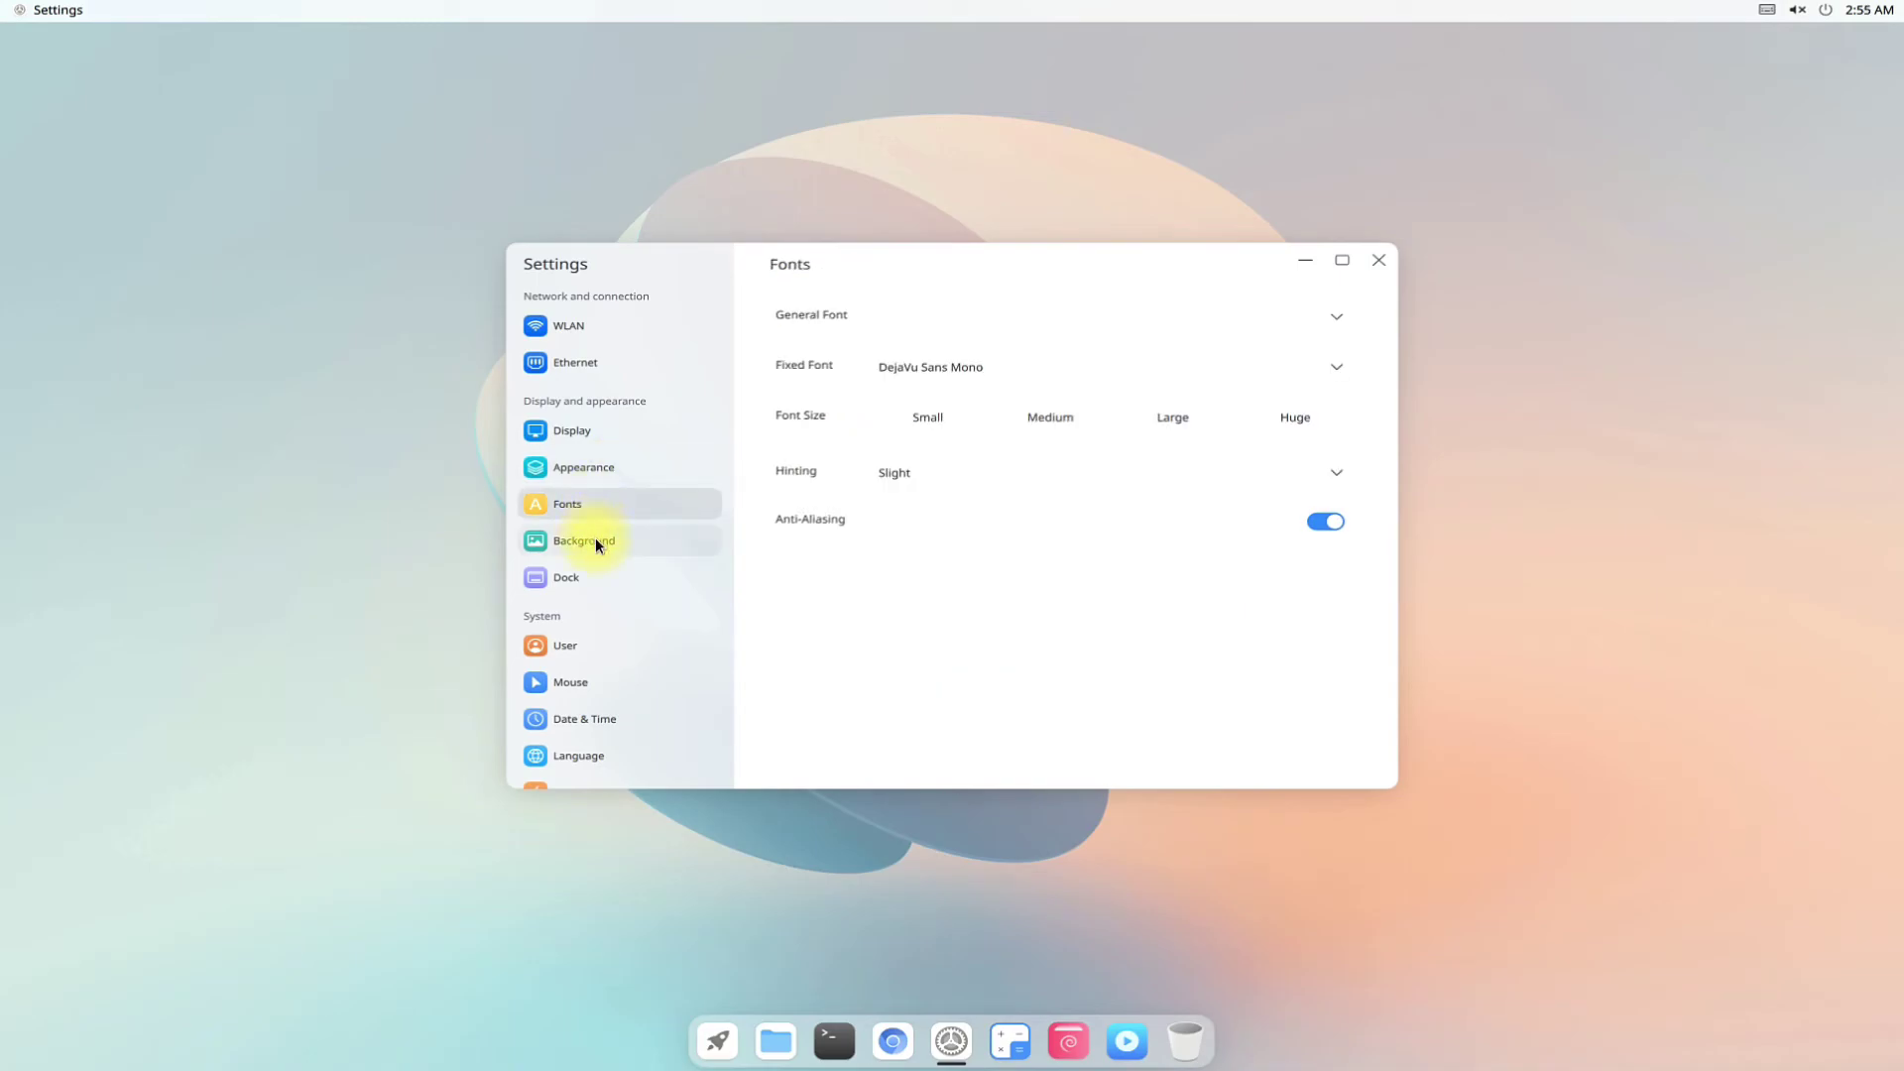
click(597, 544)
View the Dock, User and About pages (version 0.5), then close Settings.
click(596, 585)
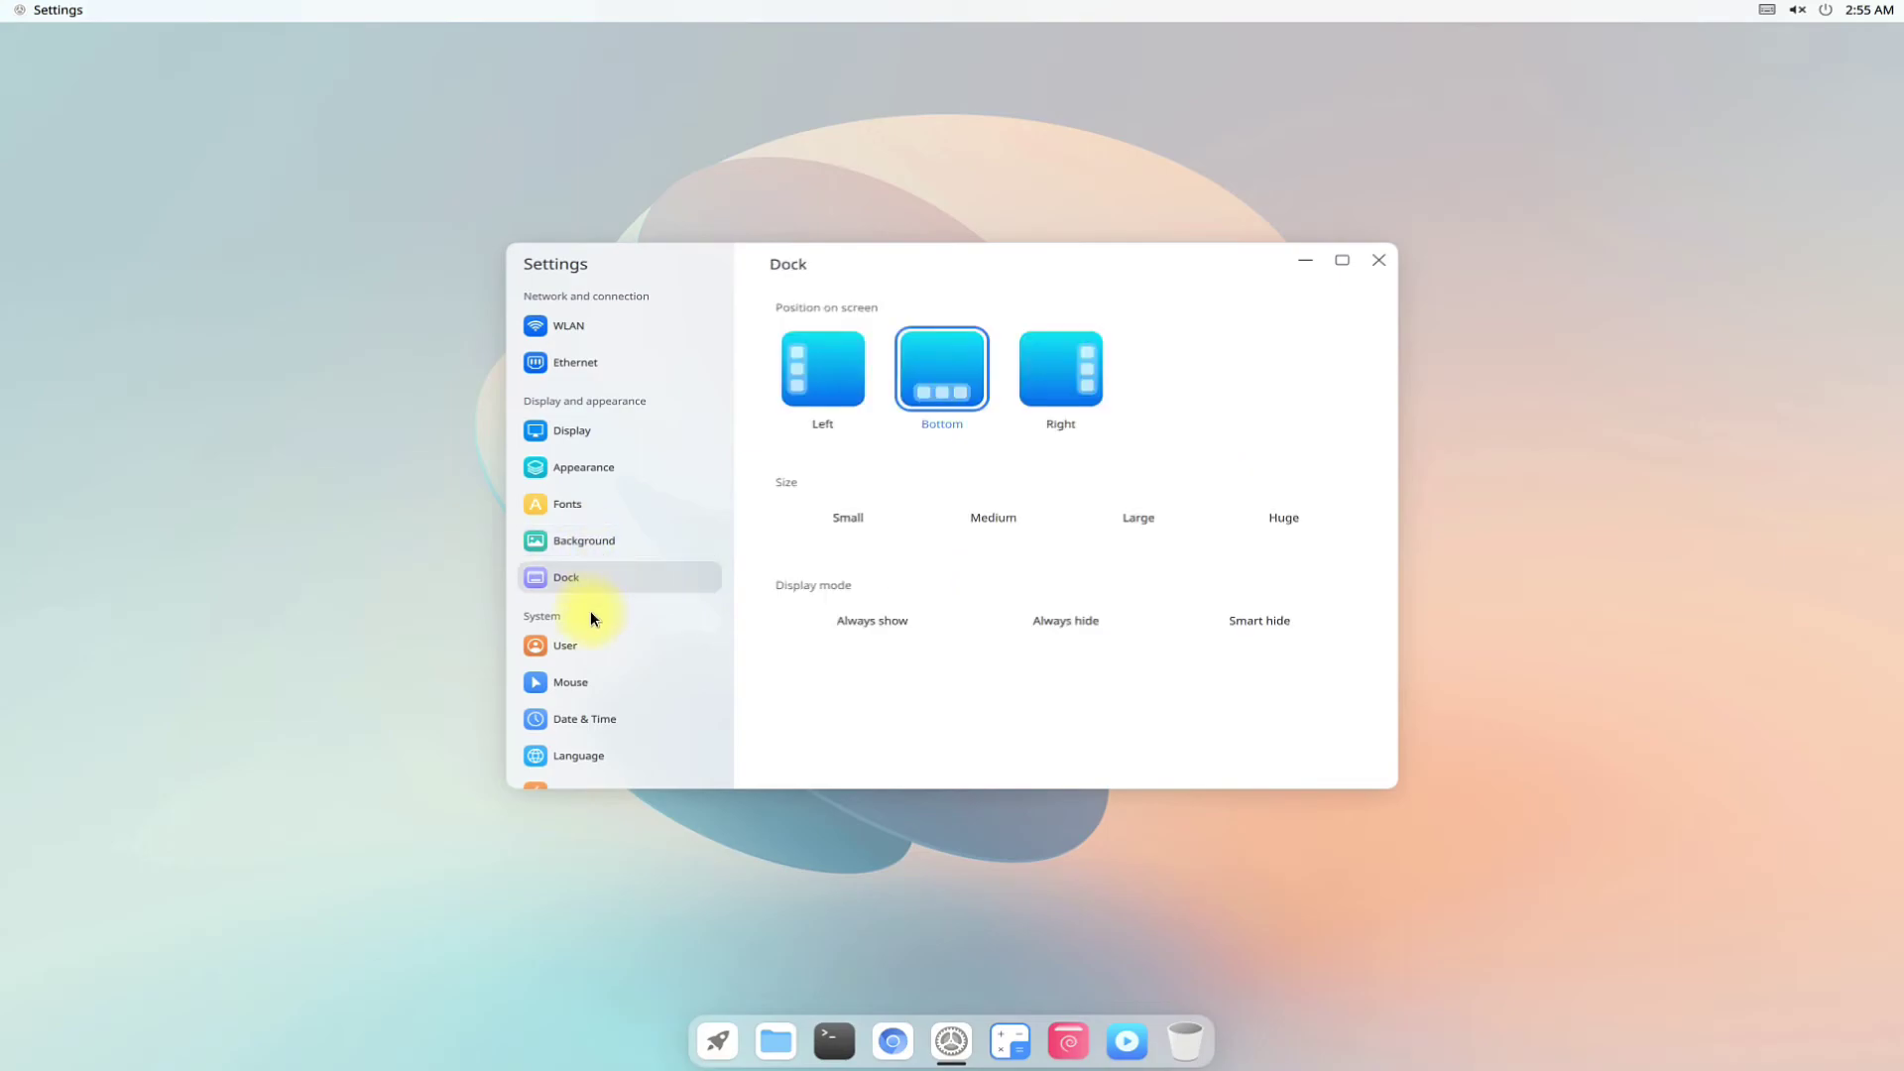
click(603, 643)
scroll(607, 645, down, 1)
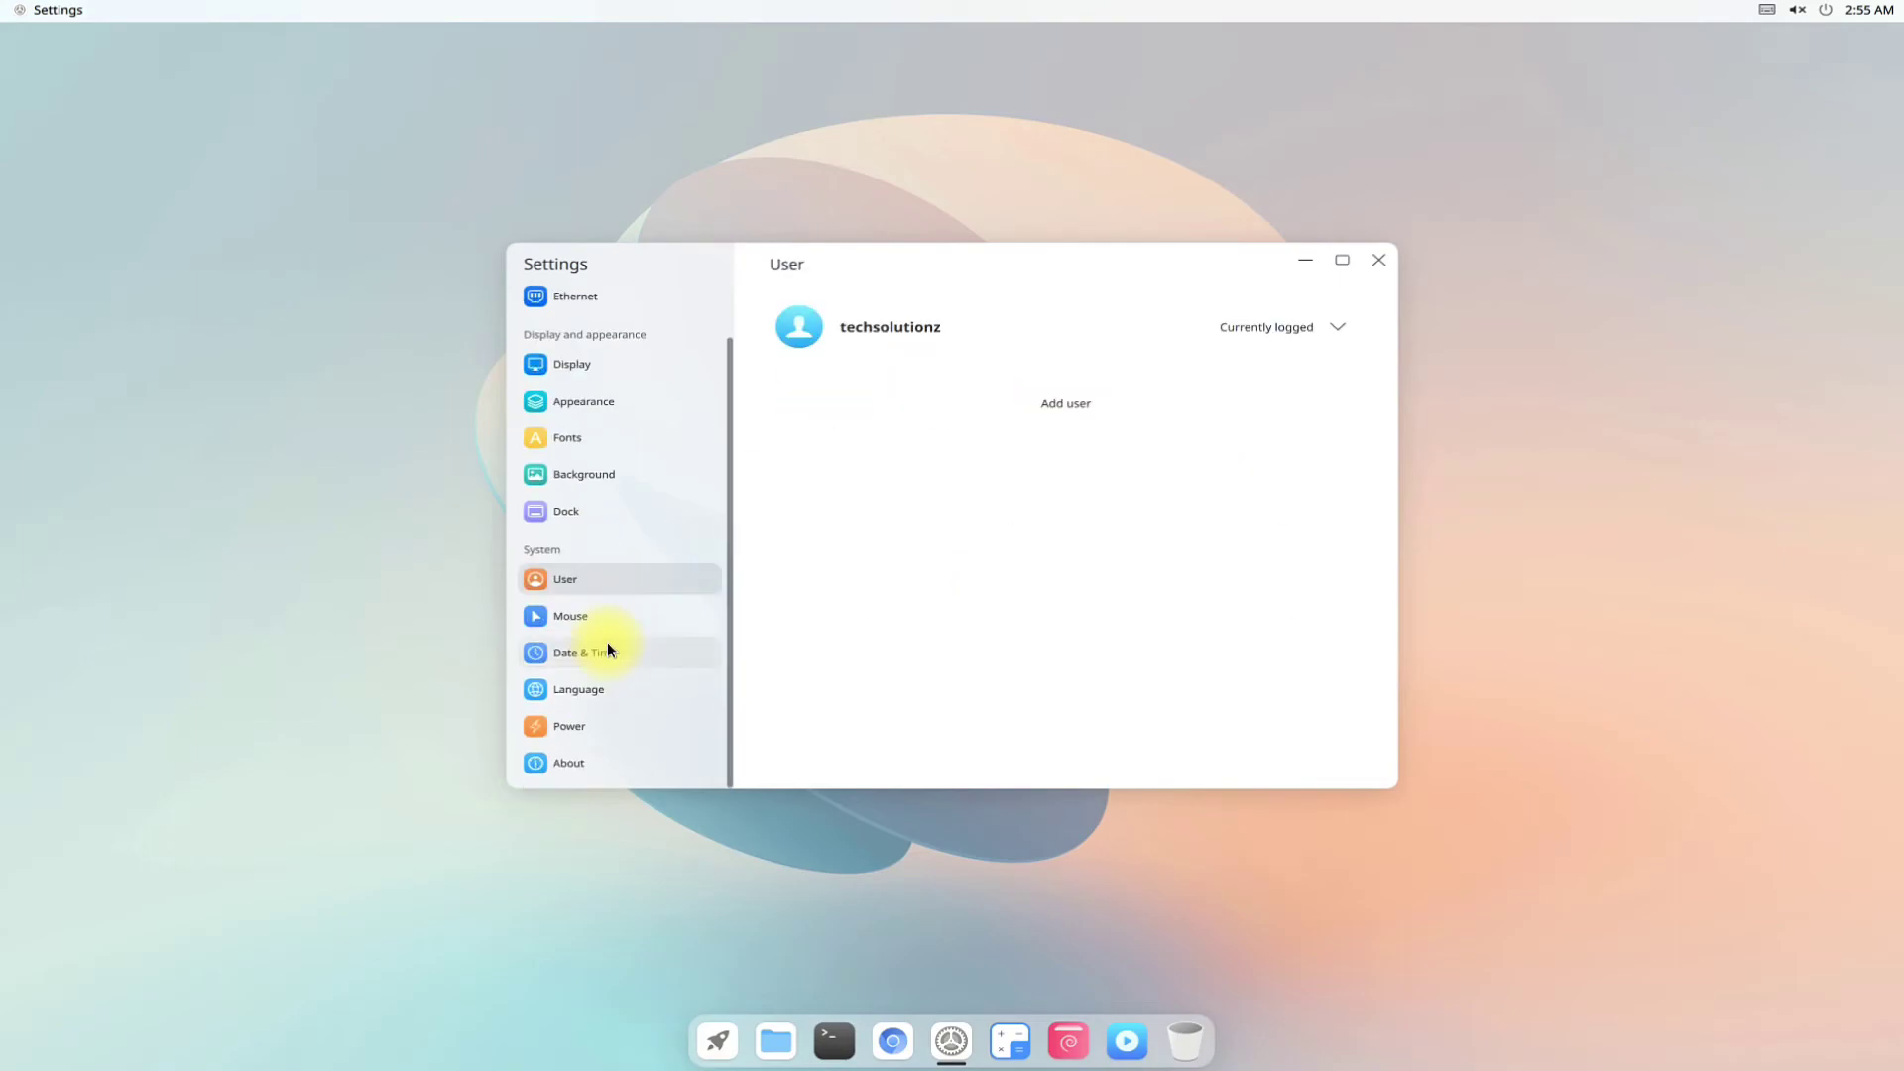
click(596, 764)
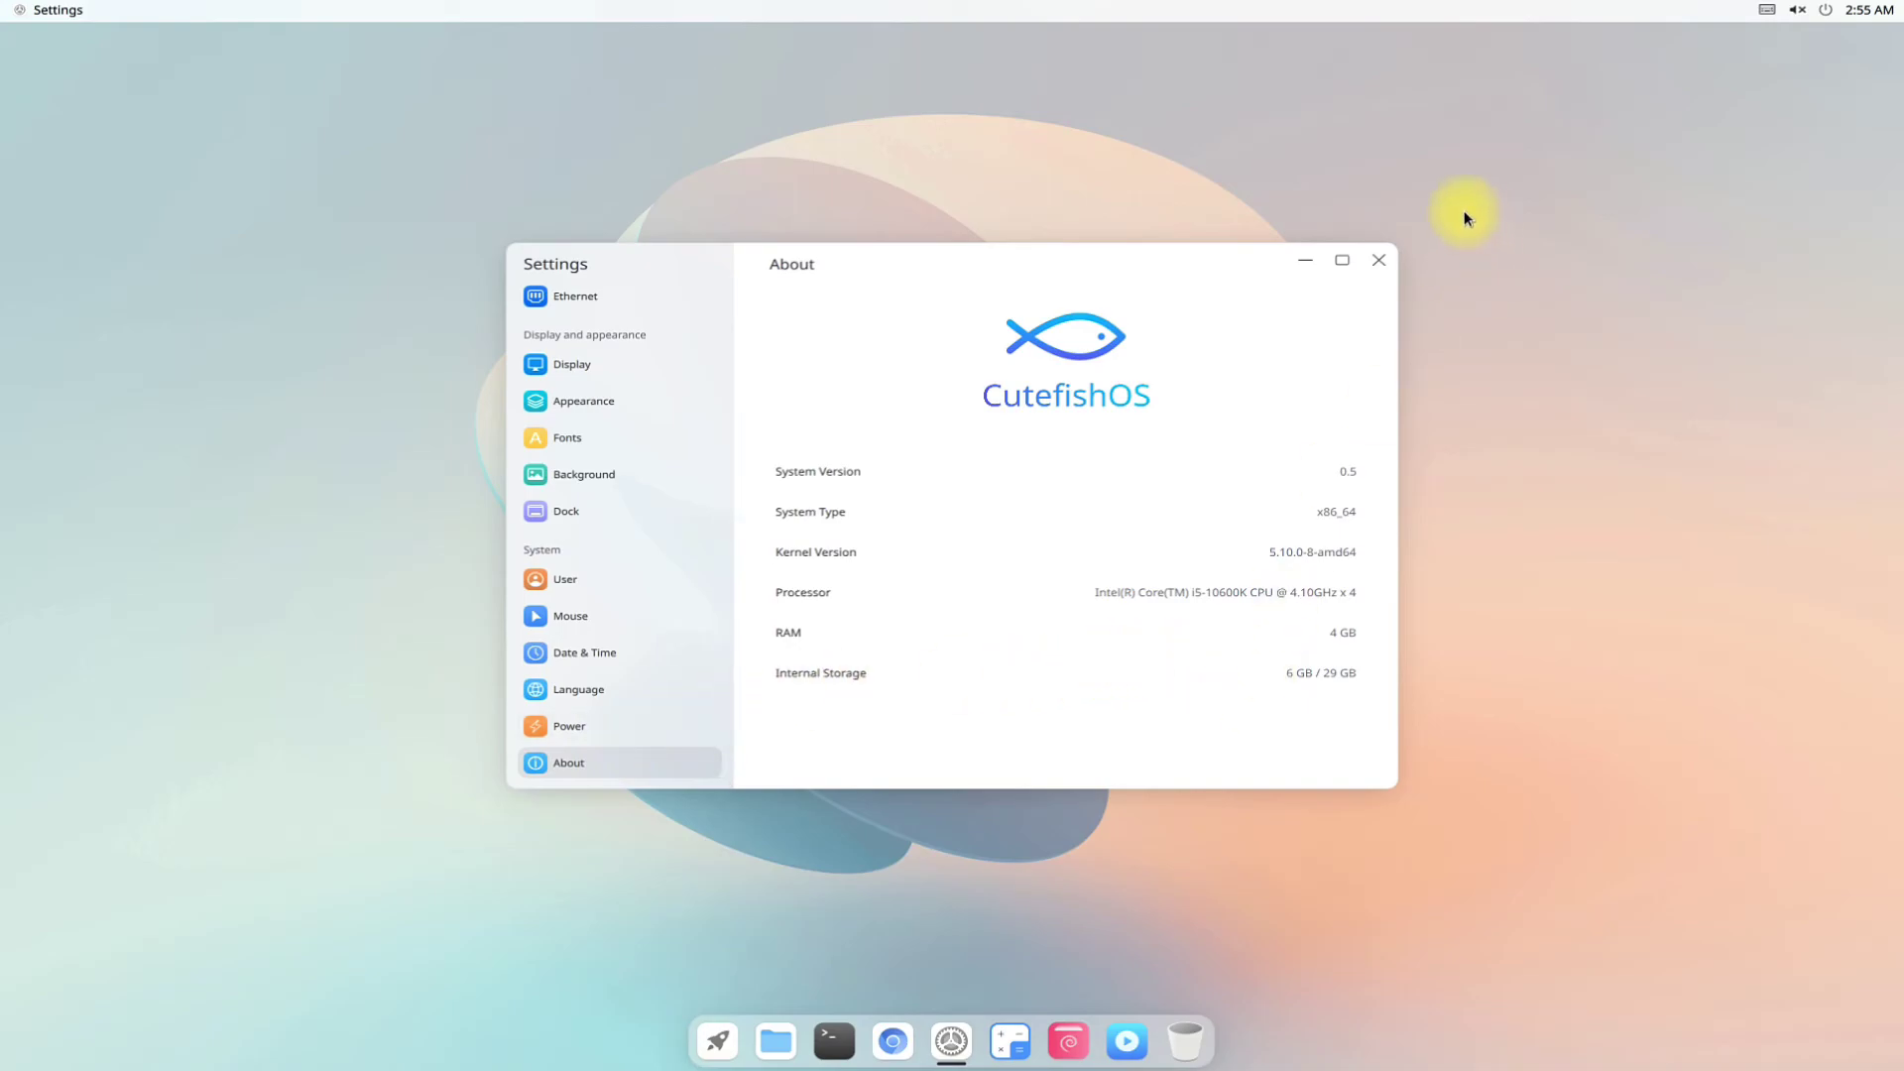
click(1377, 260)
From the desktop's Change background, try several wallpapers and settle on the blue betta fish.
right_click(980, 350)
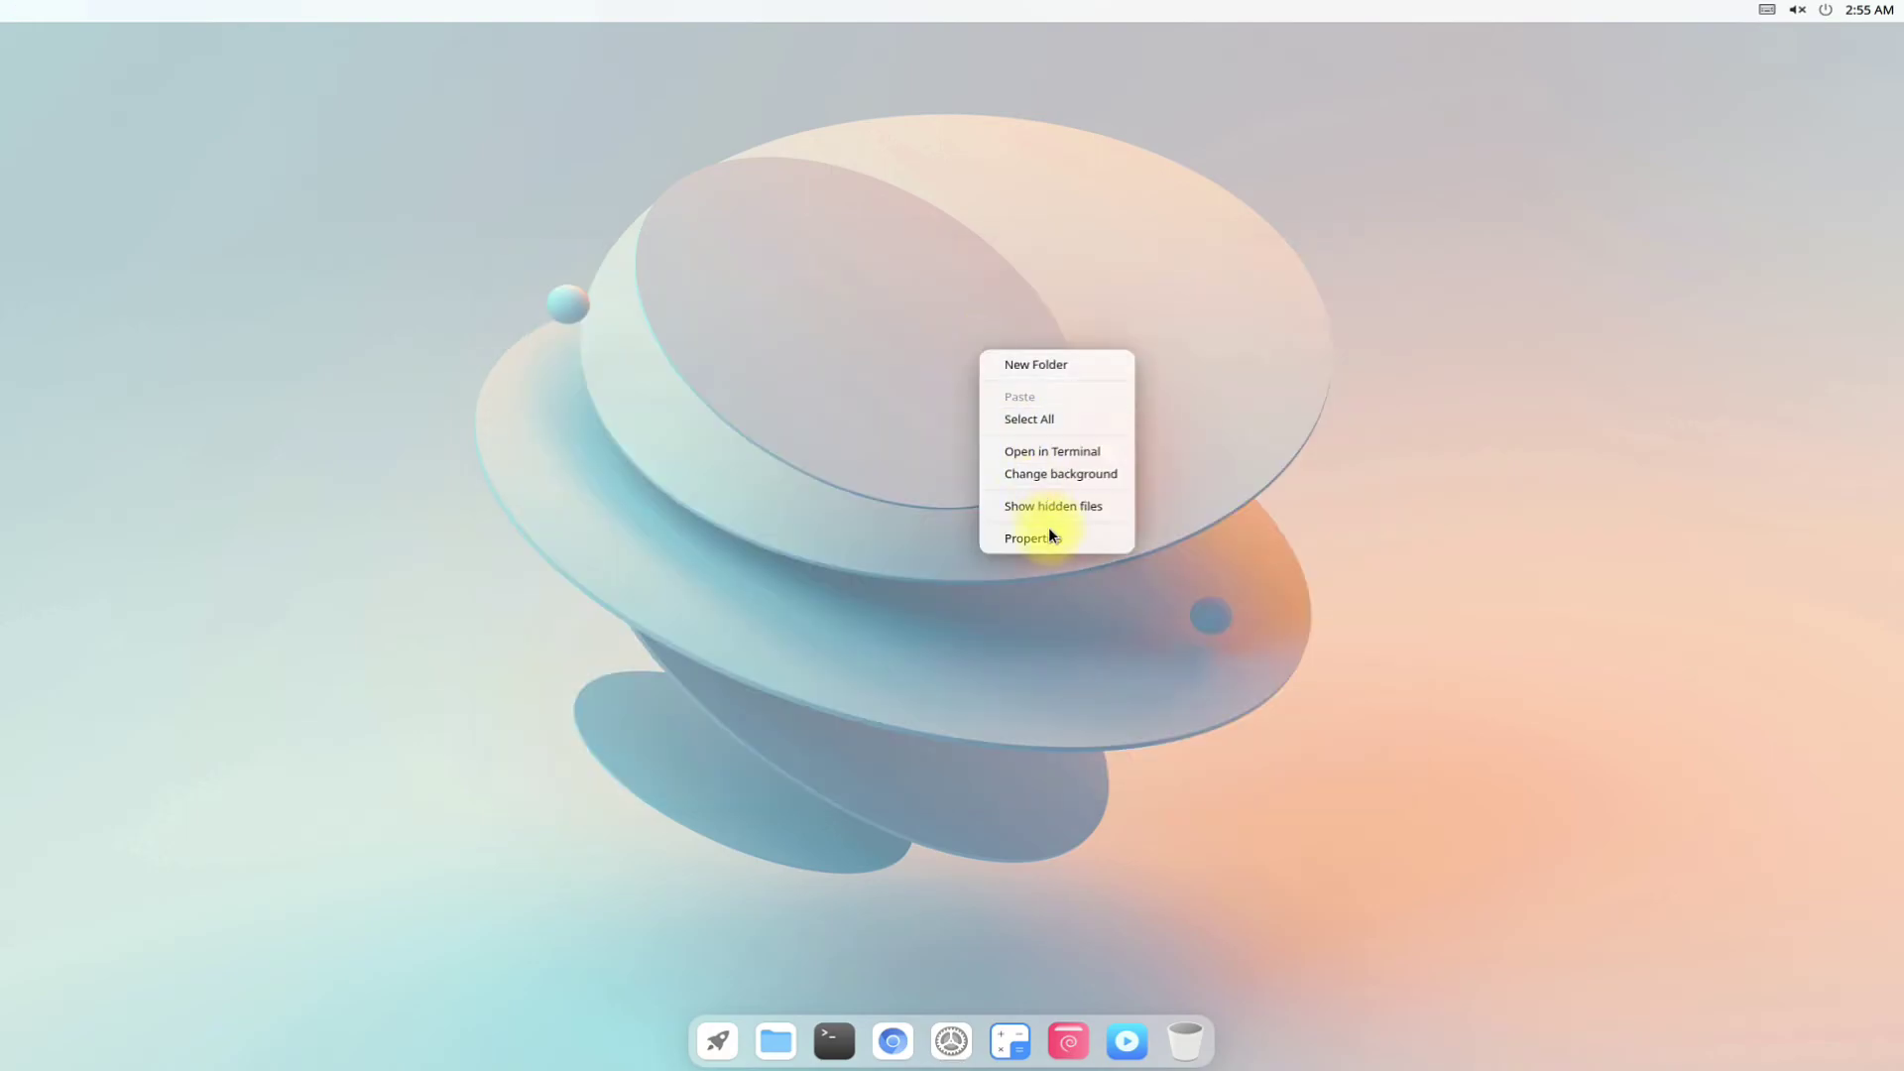
click(1078, 473)
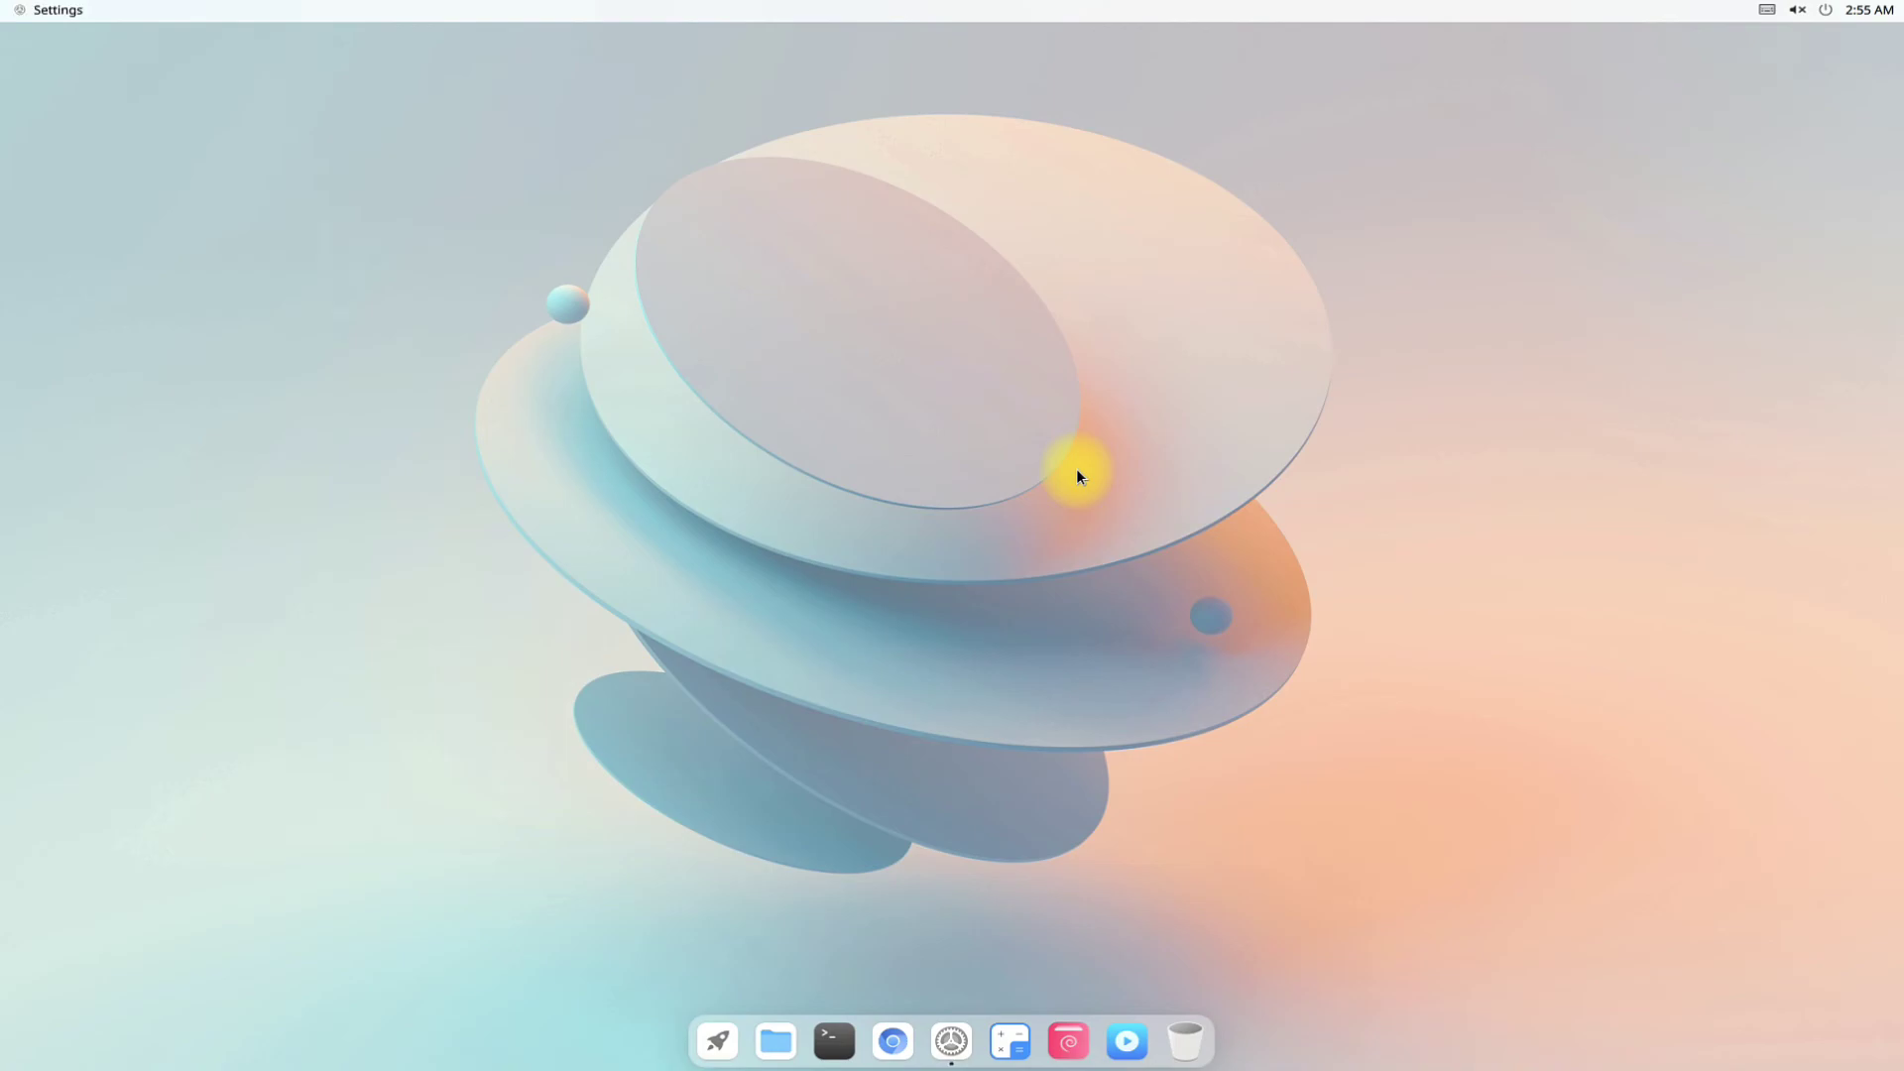
scroll(1190, 571, down, 2)
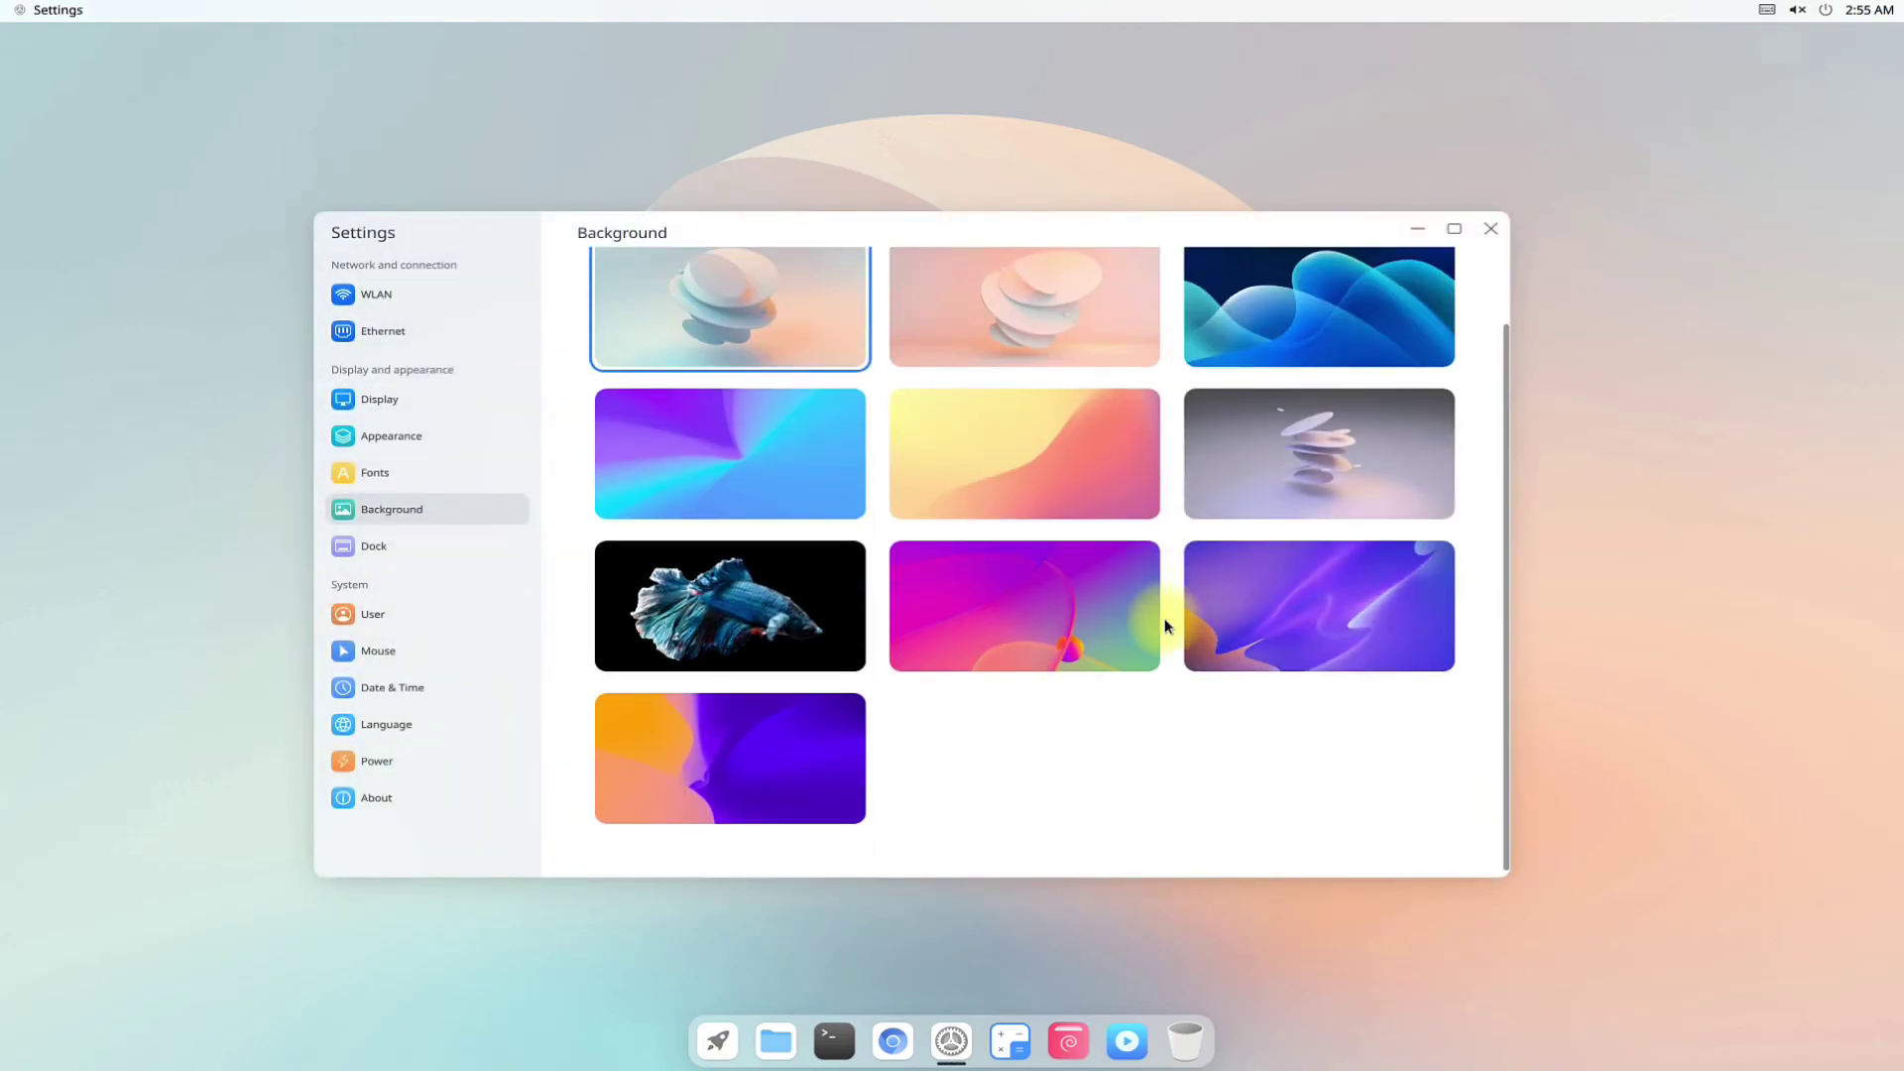
click(718, 607)
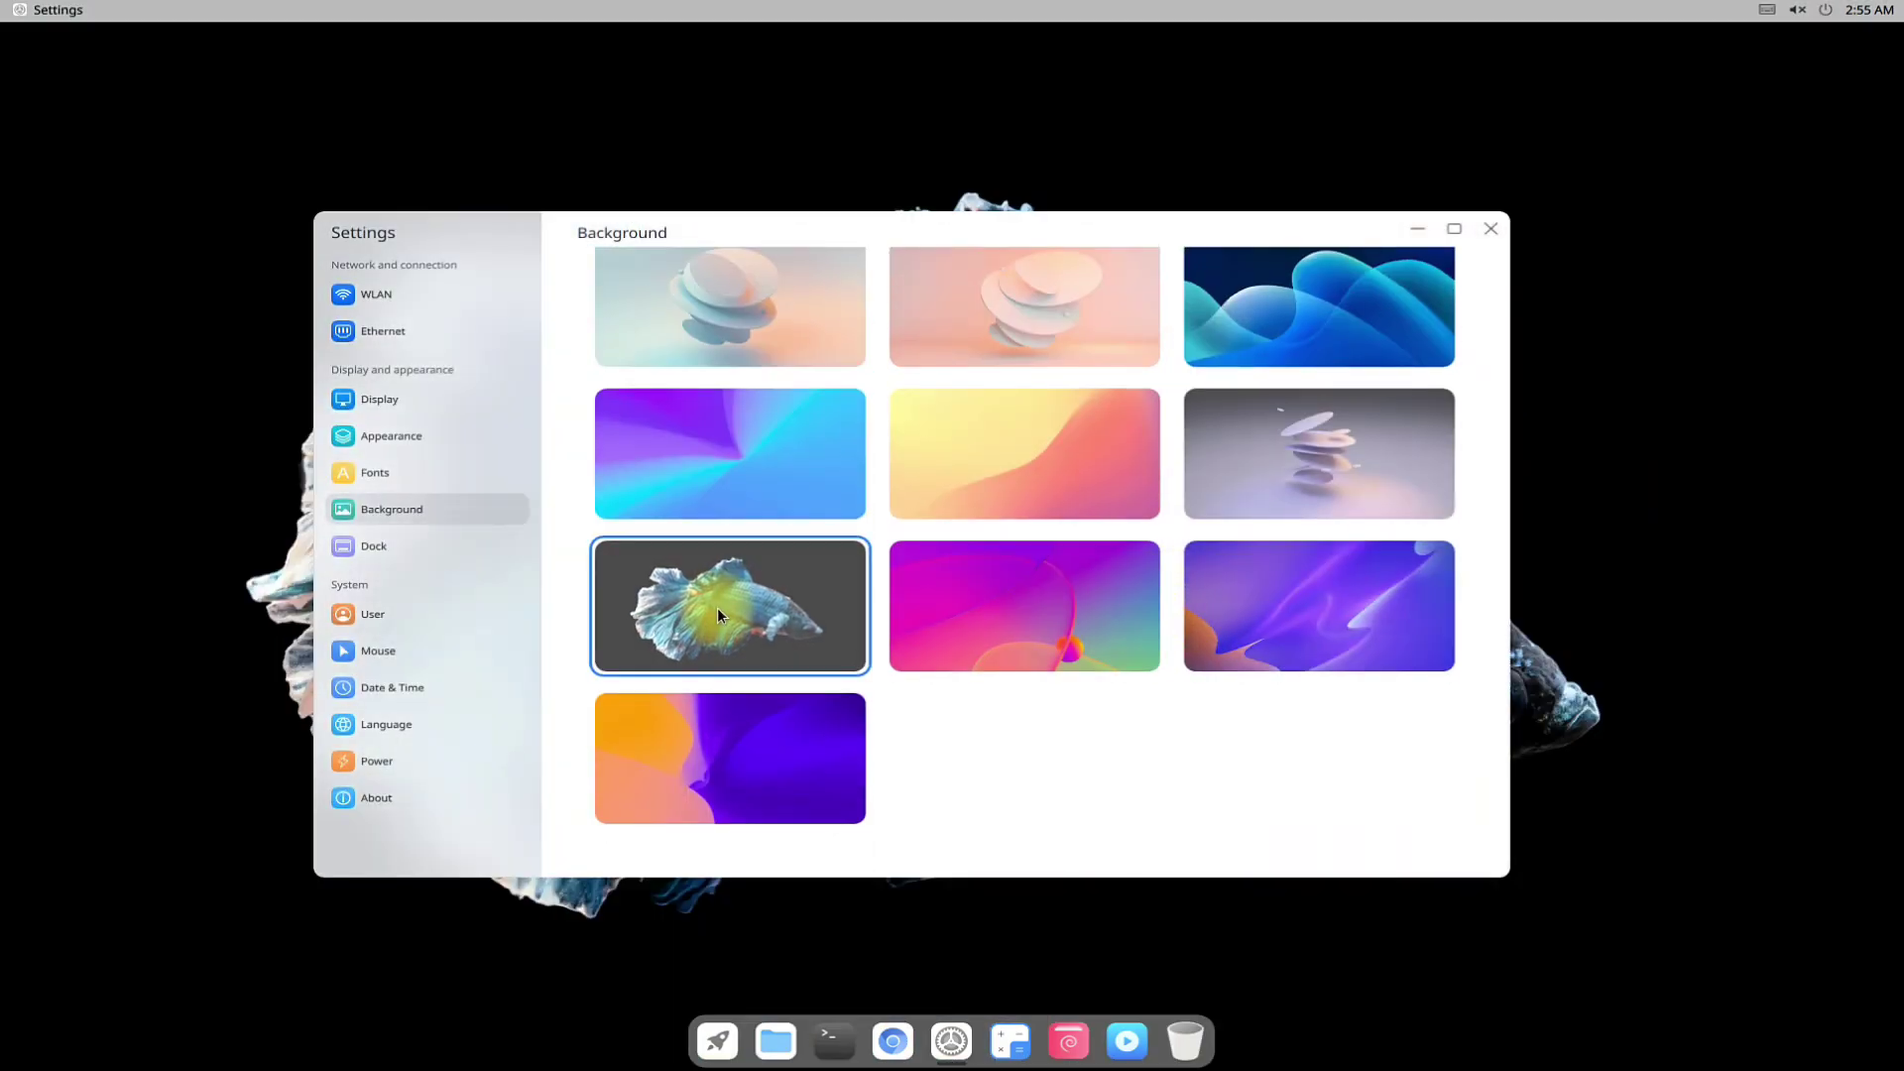
click(990, 598)
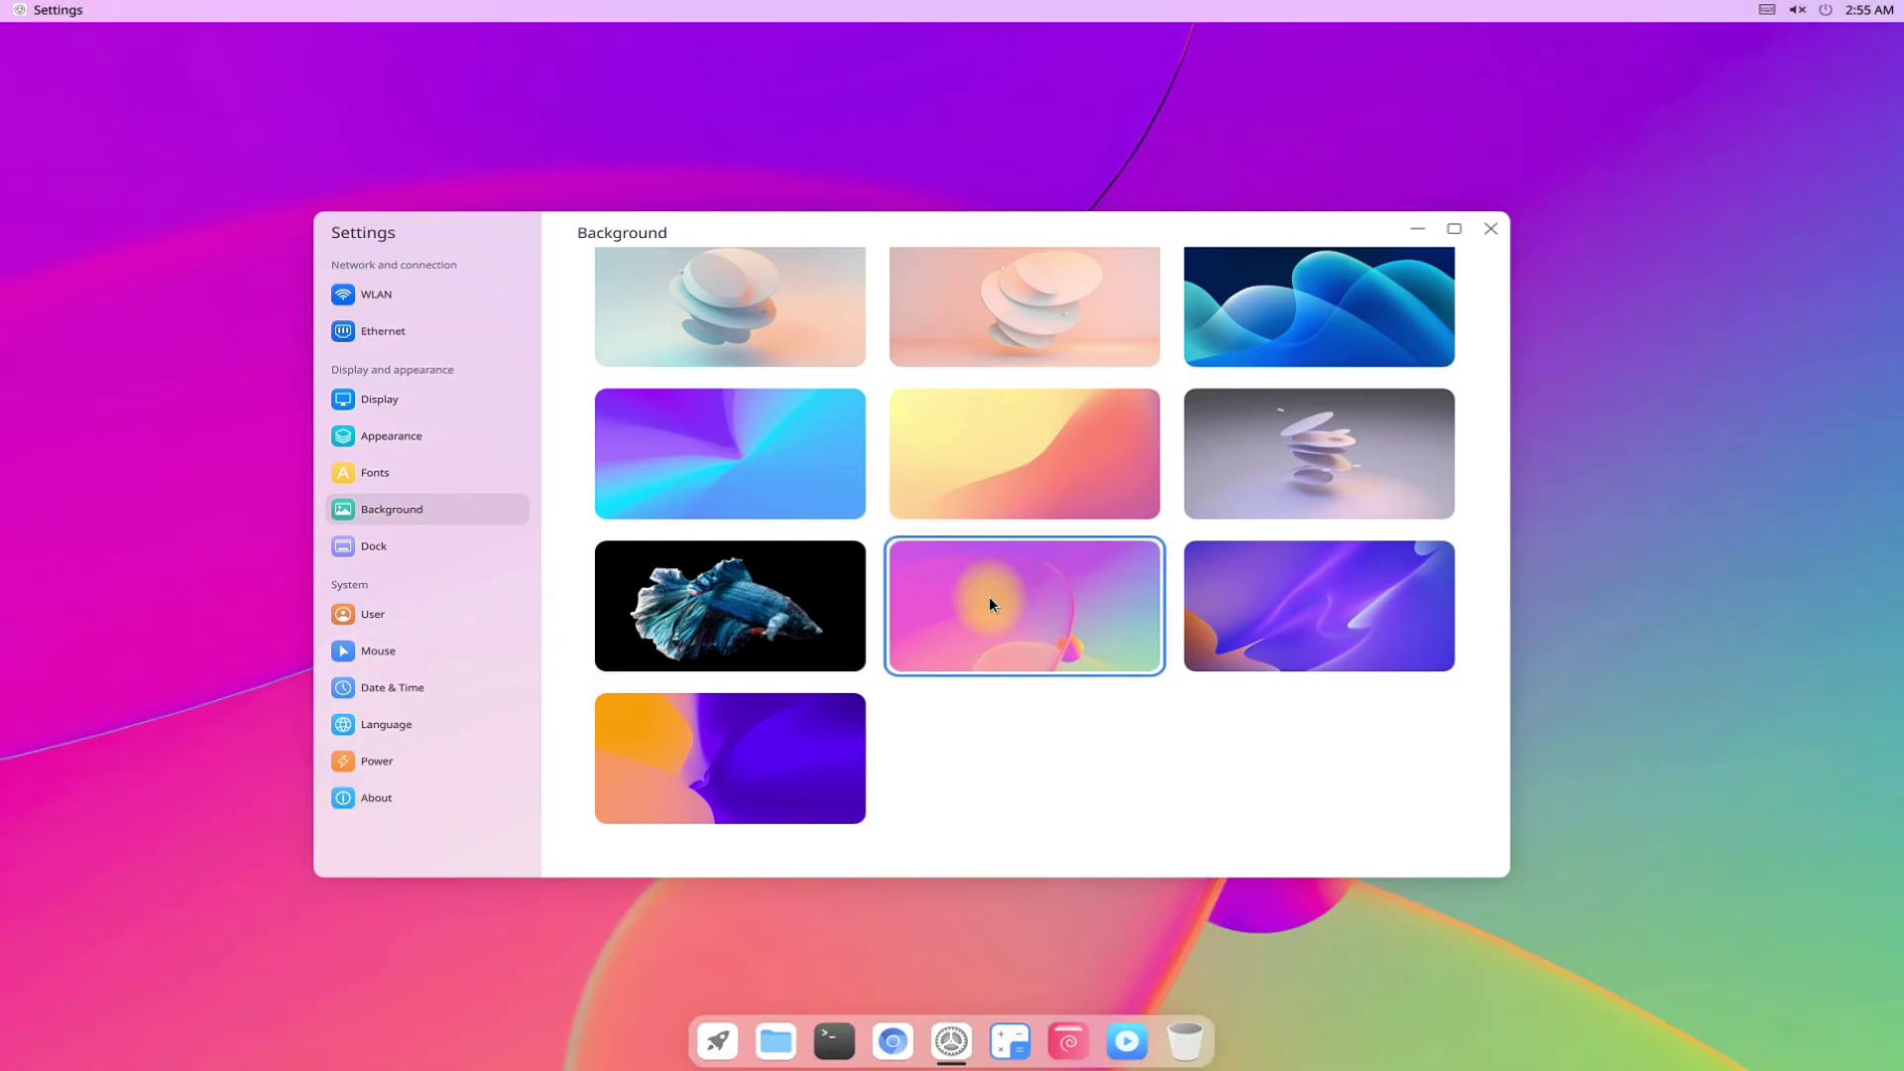
click(1383, 599)
click(986, 317)
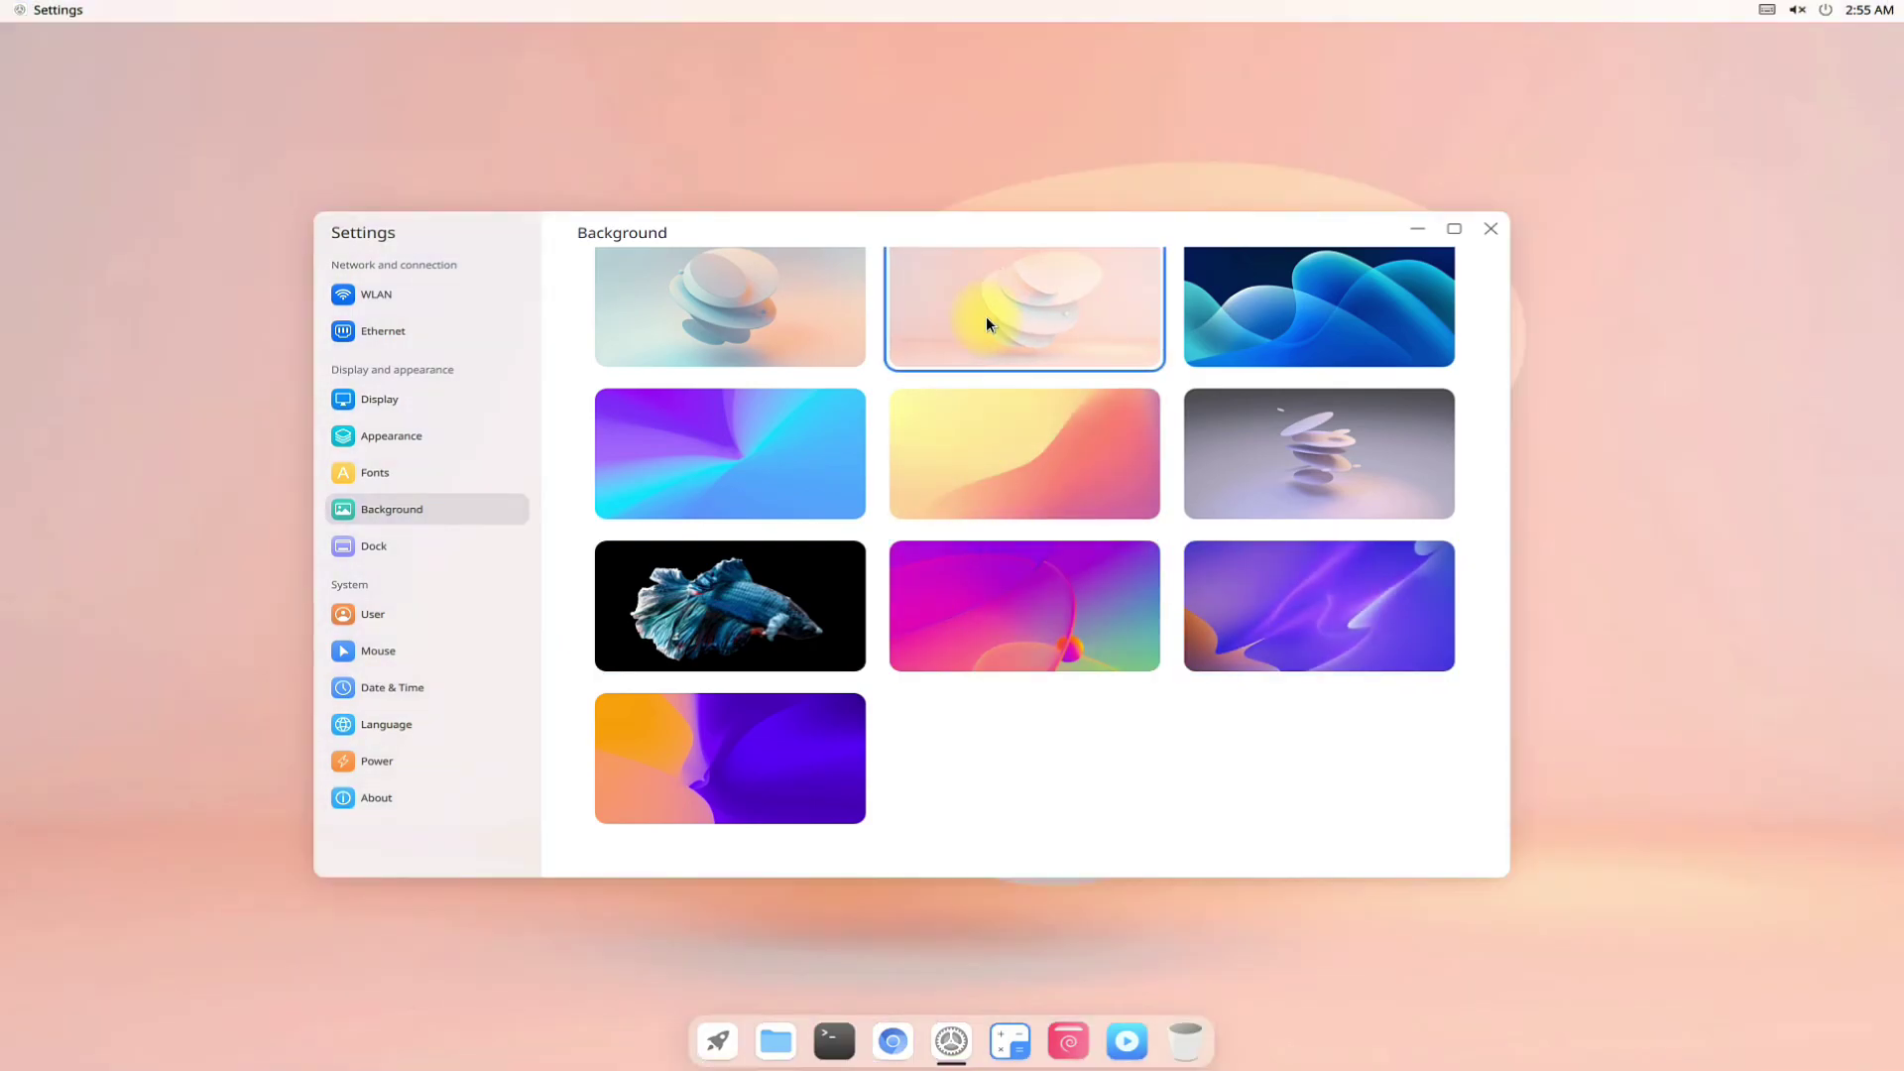
click(736, 729)
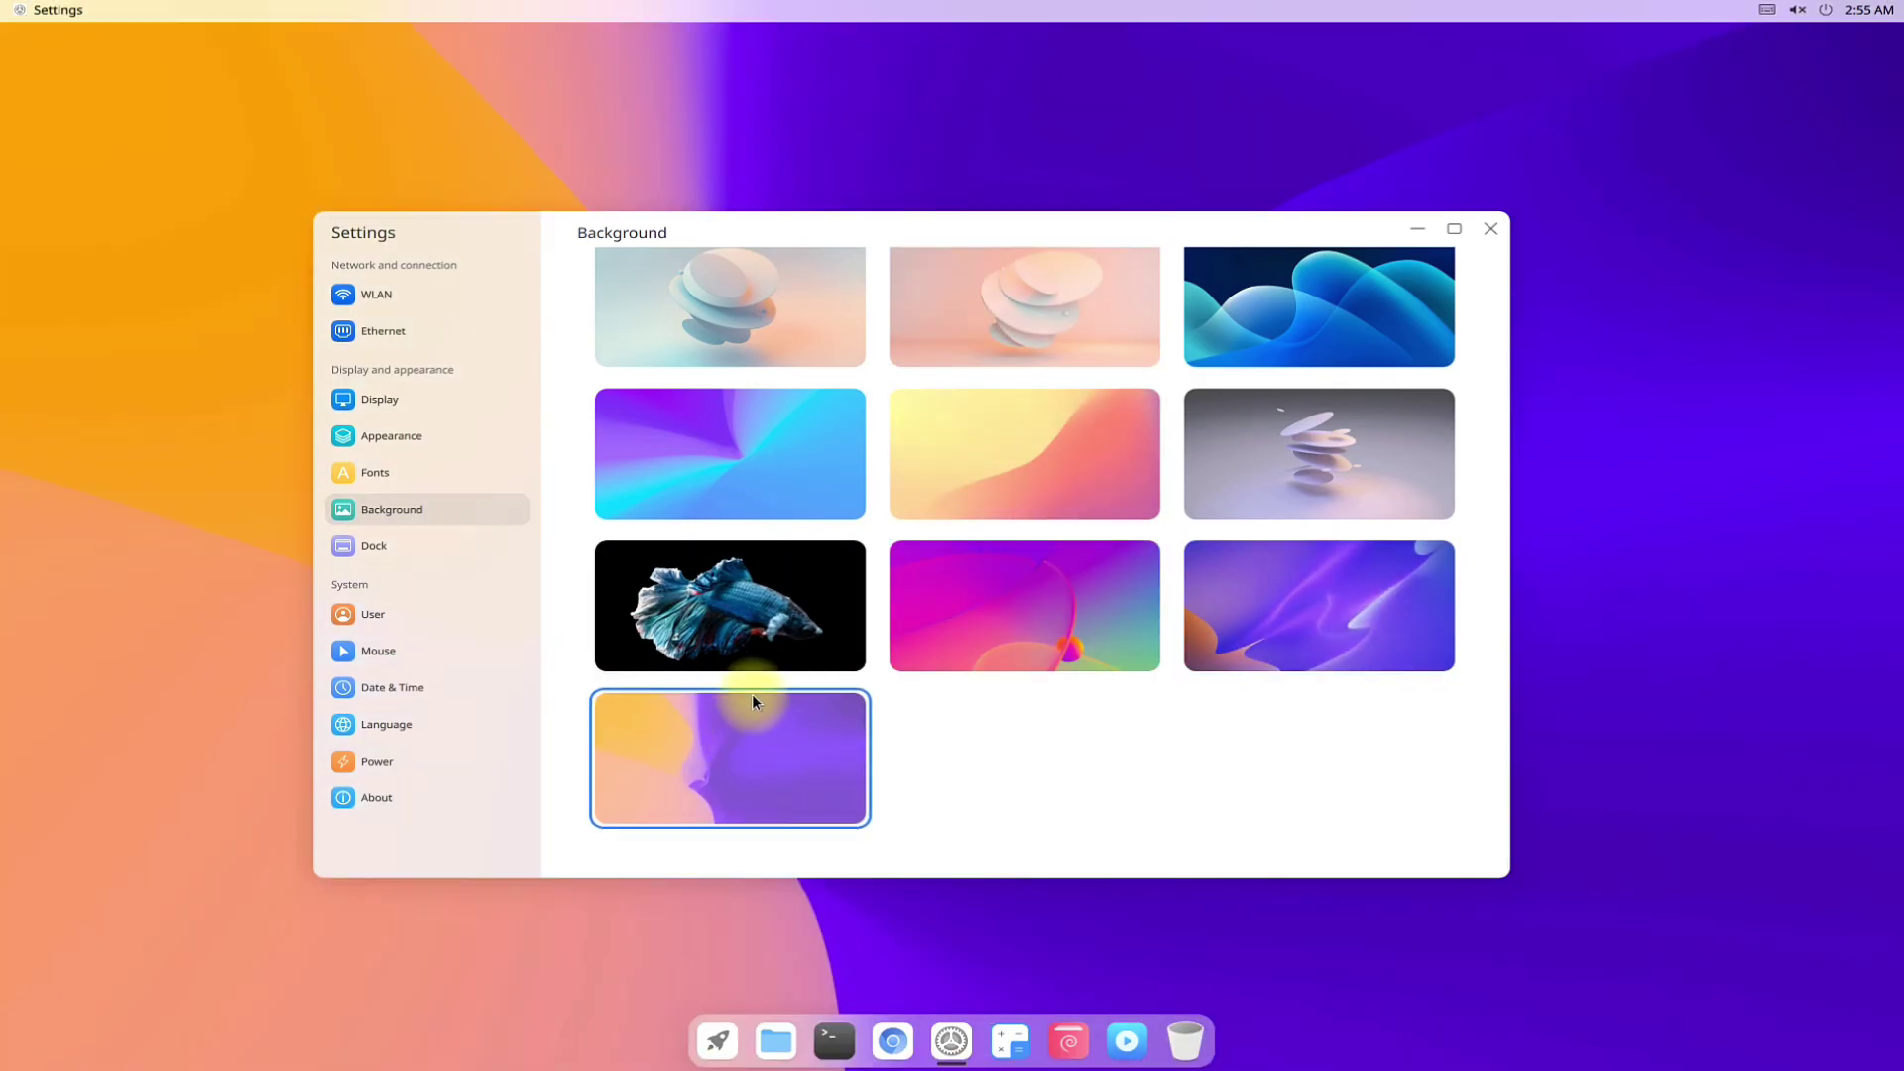
click(752, 635)
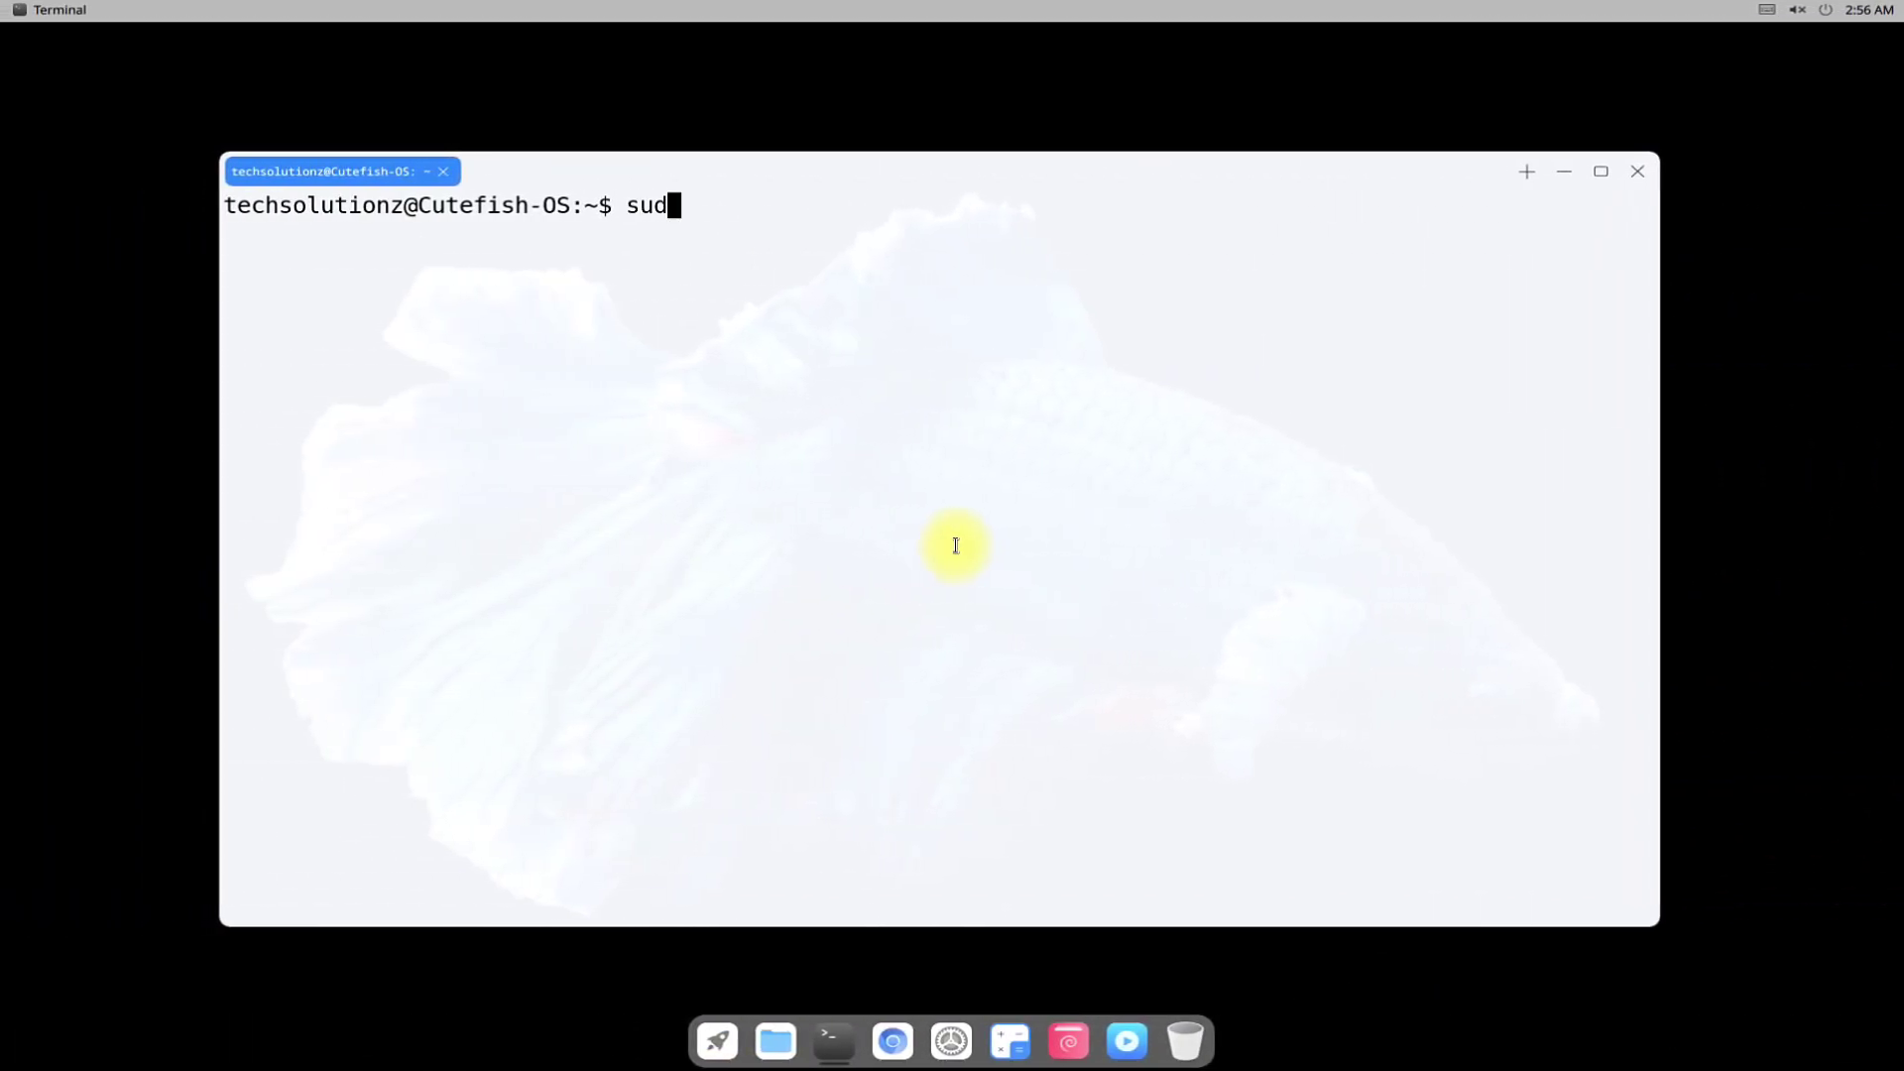
Run sudo apt update in the terminal and authorise it with the password.
key(BackSpace)
key(BackSpace)
key(BackSpace)
text(sudo apt upd)
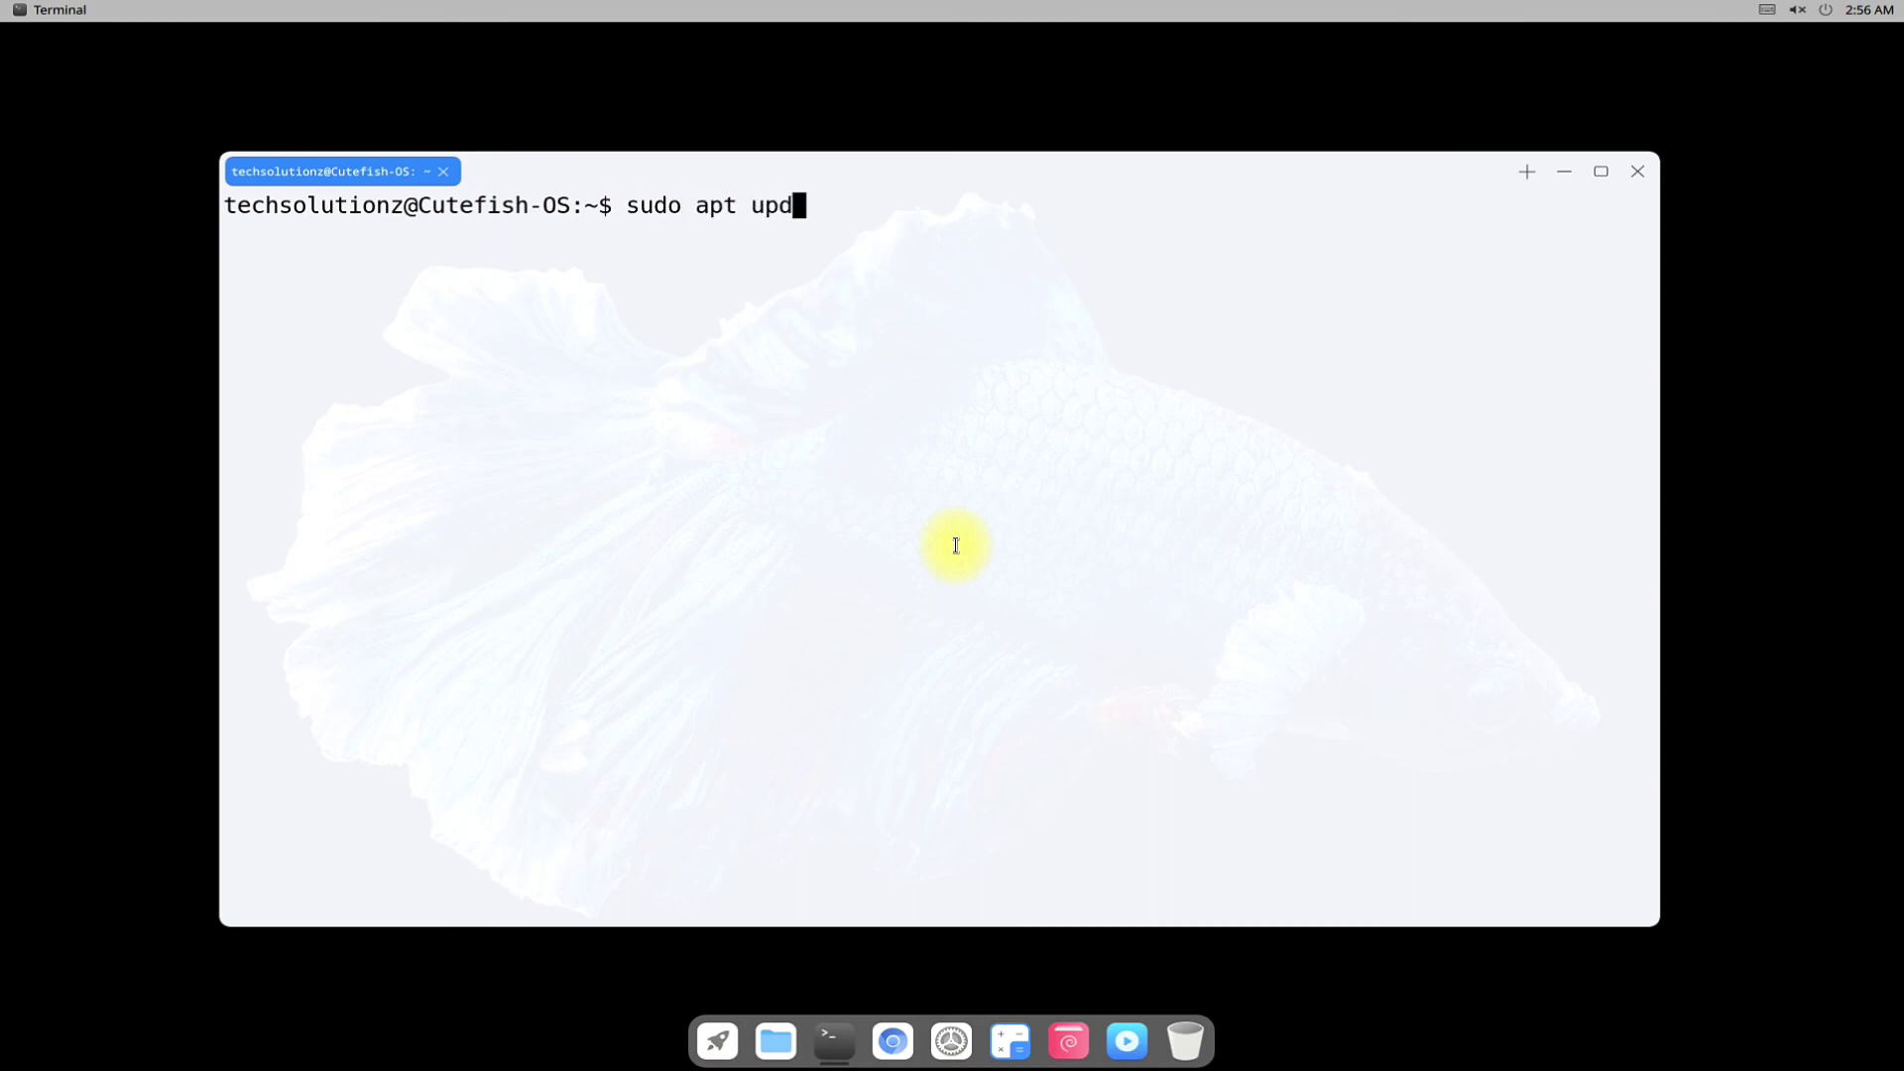
text(ate)
key(Return)
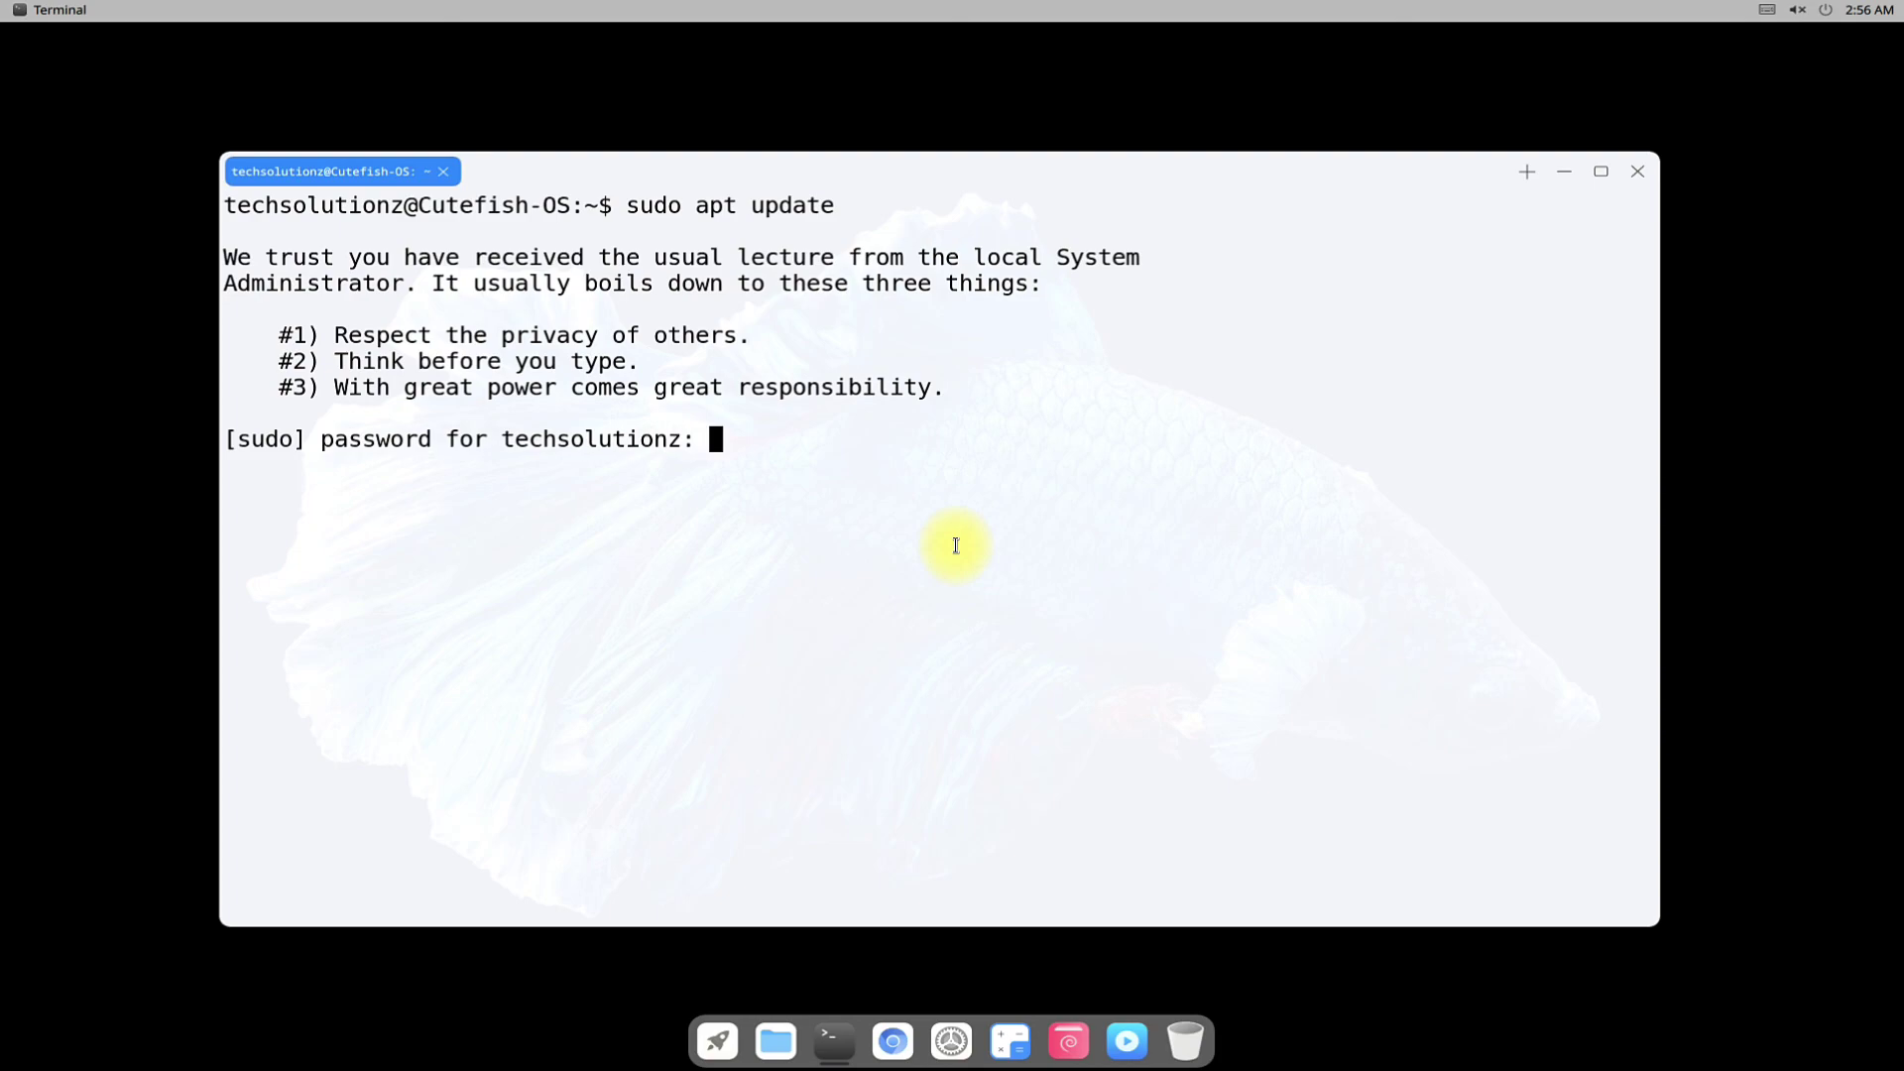
key(Return)
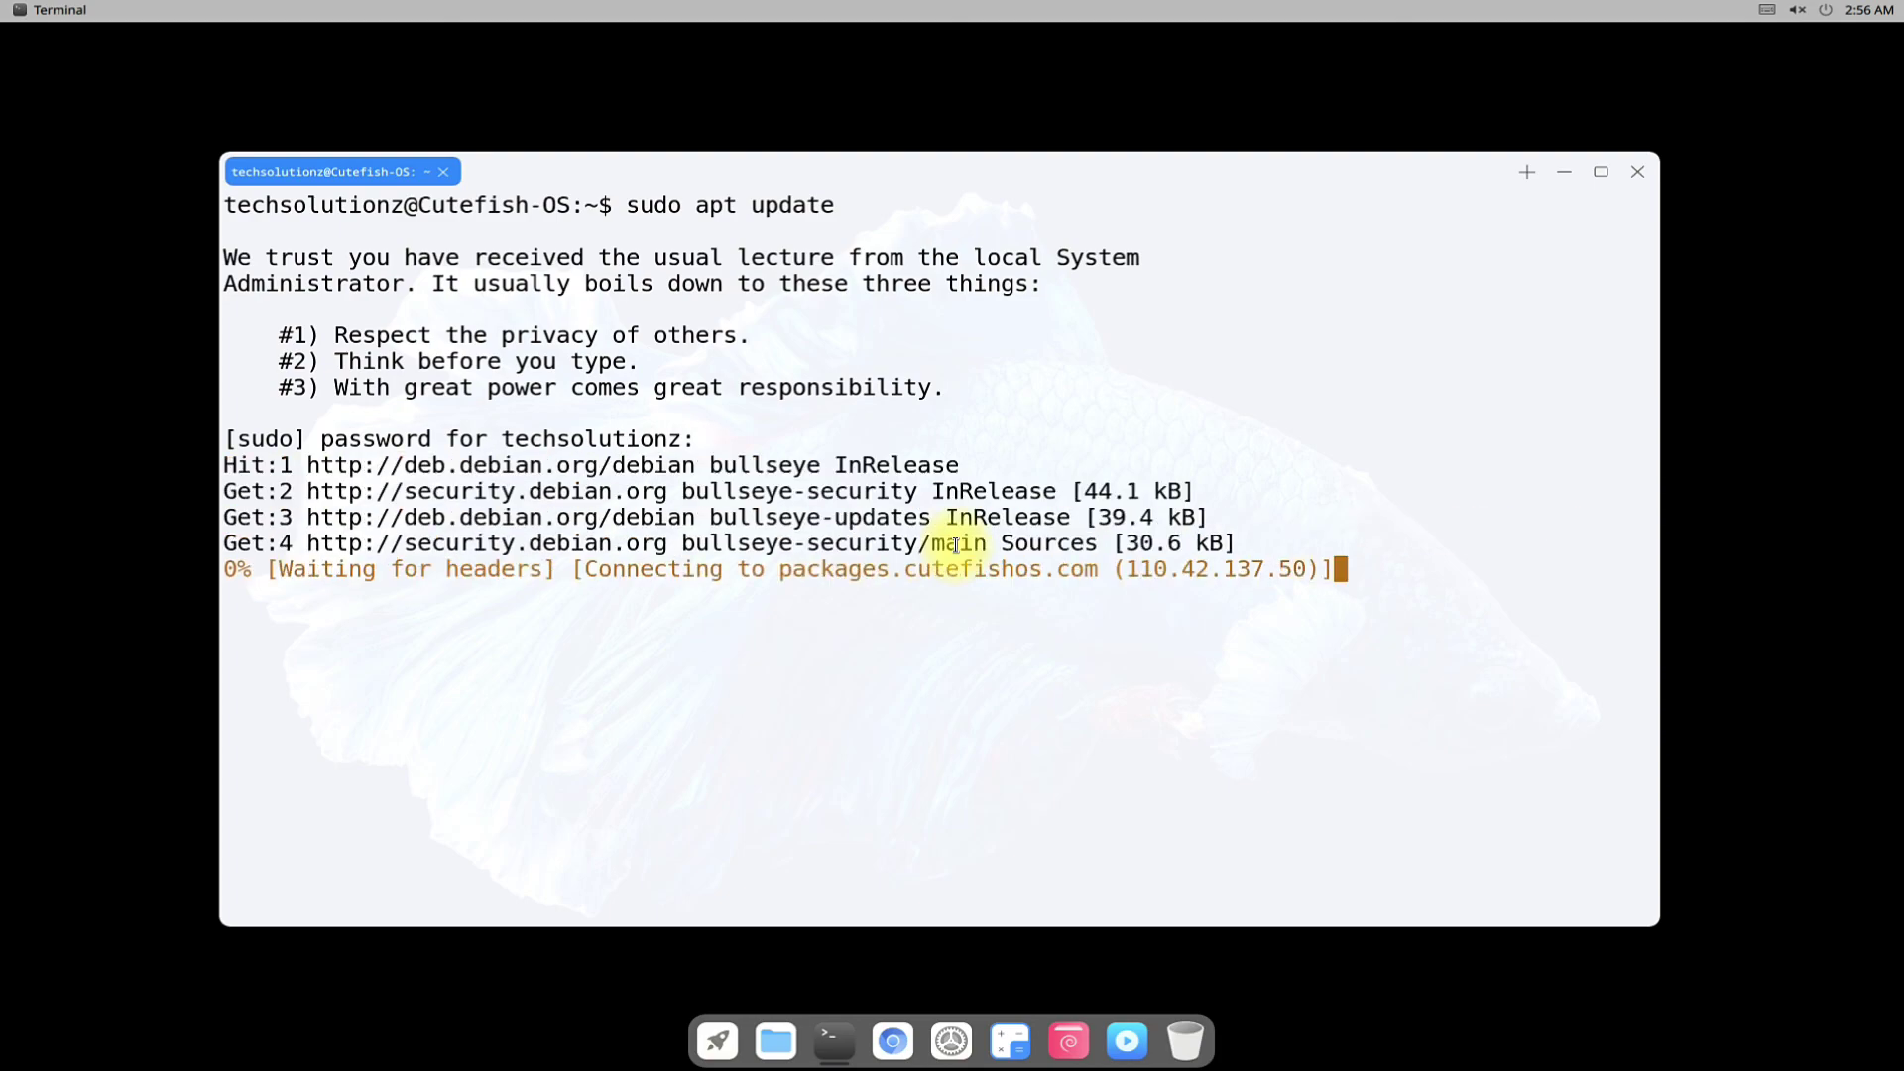